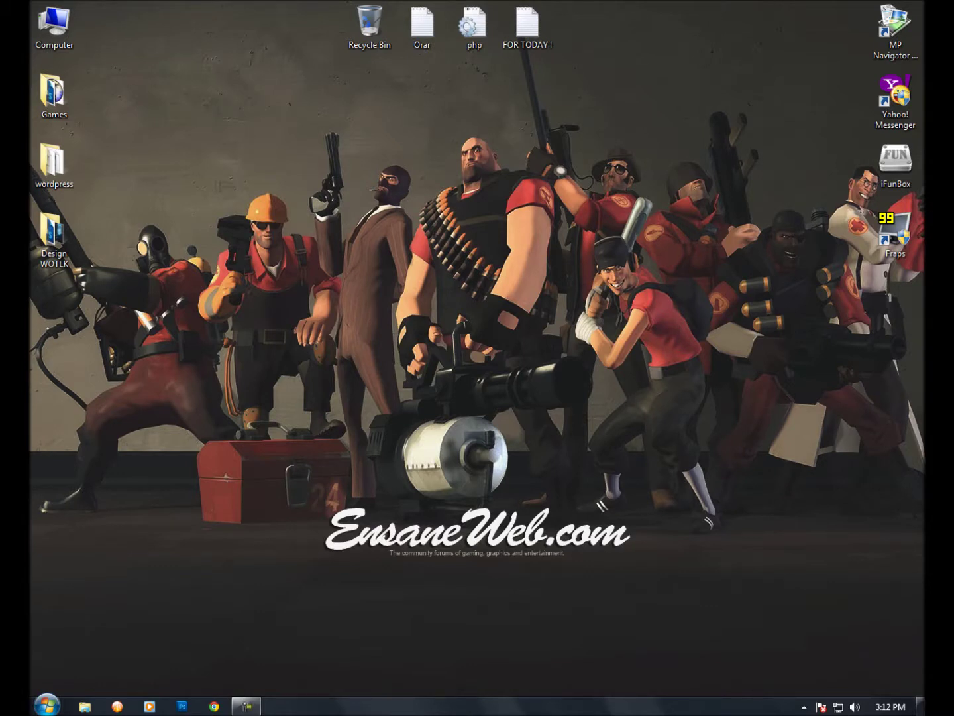
Check the hidden tray icons, then bring Chrome's Google page forward.
left_click(804, 707)
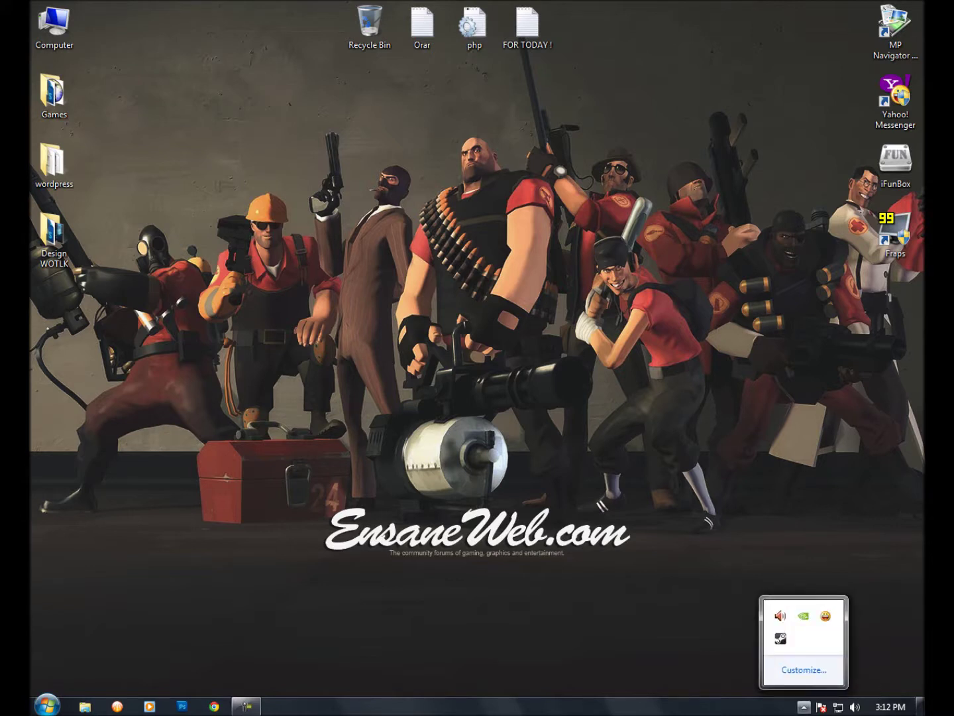
key("Escape")
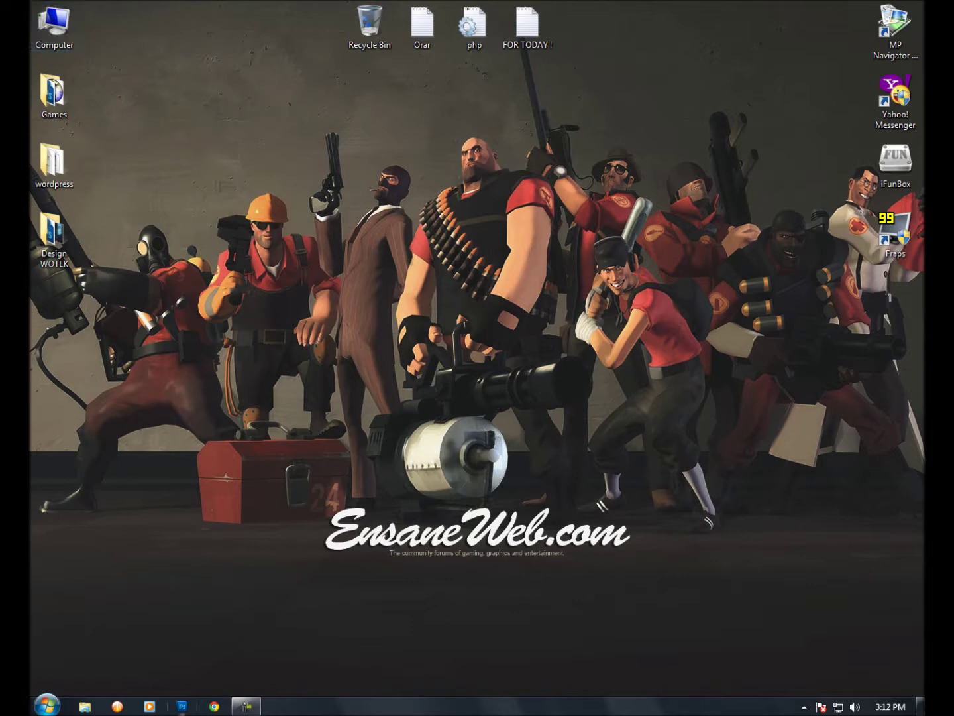
left_click(214, 707)
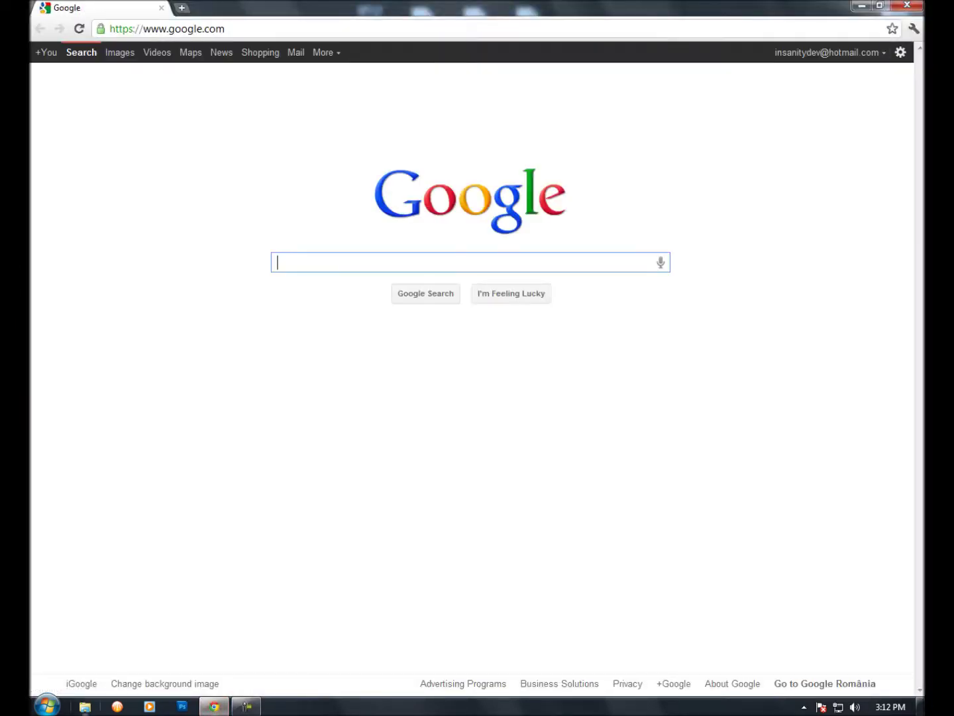
Browse Local Disk (C:) into the Guldemor 4.0.6a repack's _Server folder, then minimize Explorer.
key("super+e")
left_click(132, 554)
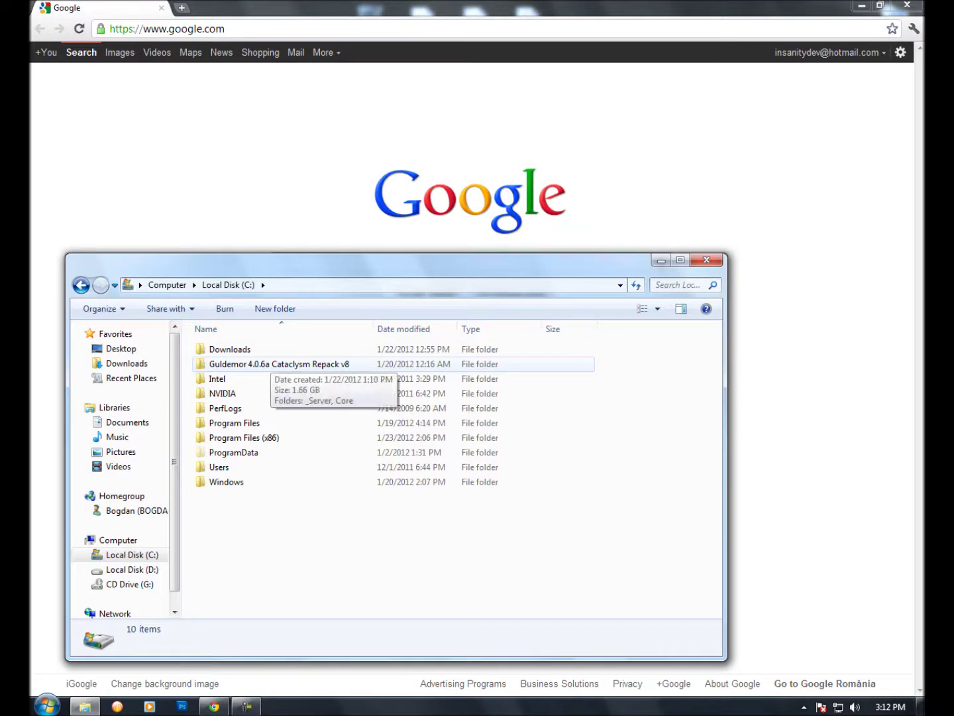
left_click(279, 364)
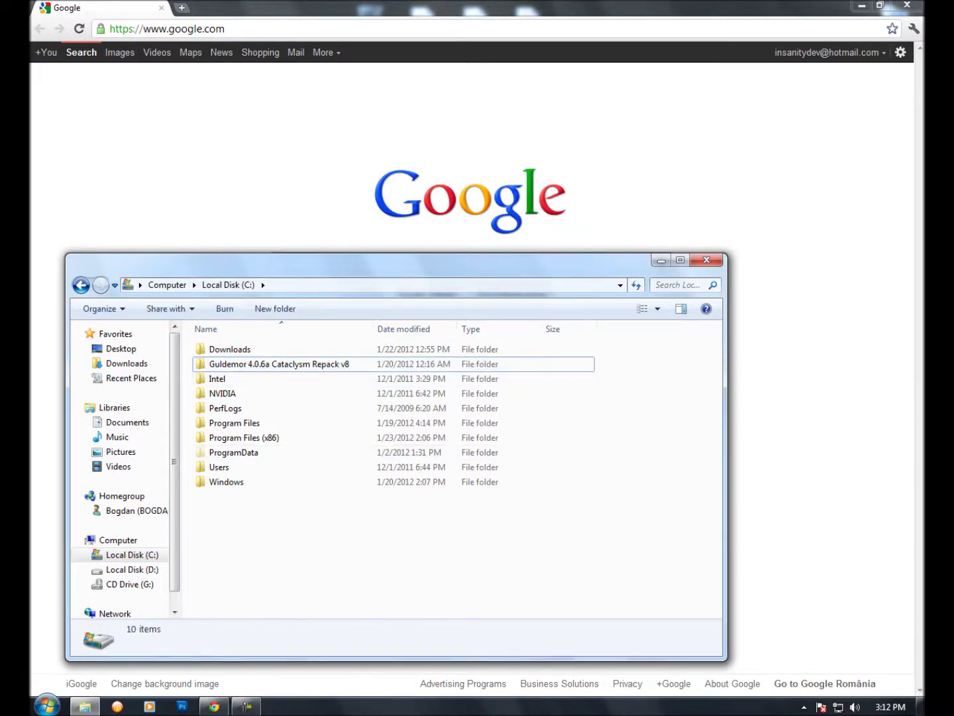
double_click(279, 364)
double_click(224, 348)
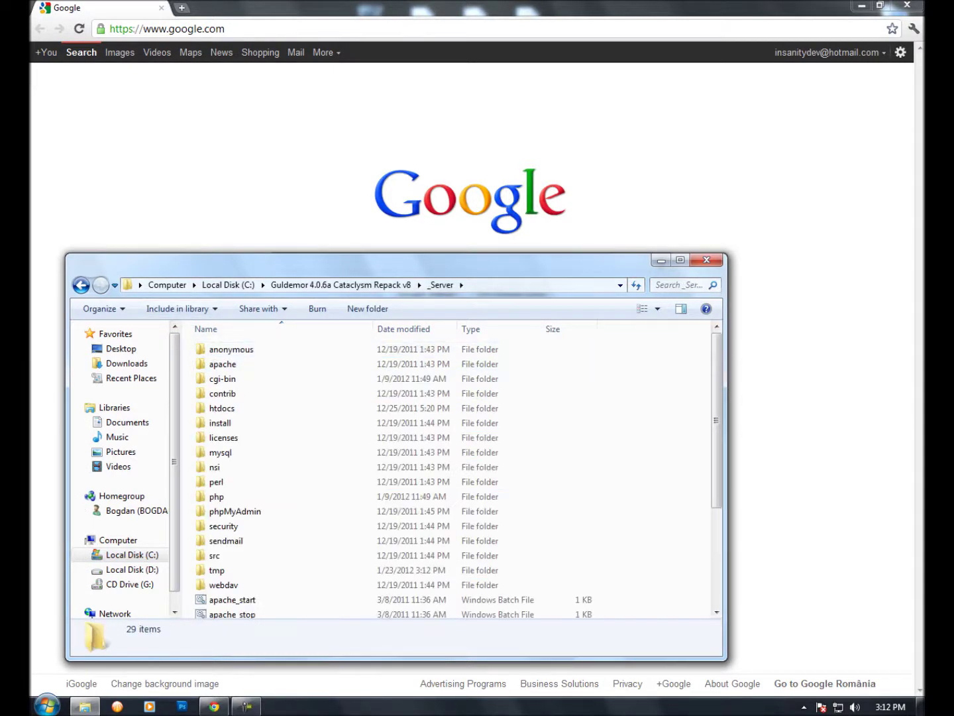
left_click(81, 285)
left_click(81, 284)
left_click(662, 260)
key("ctrl+l")
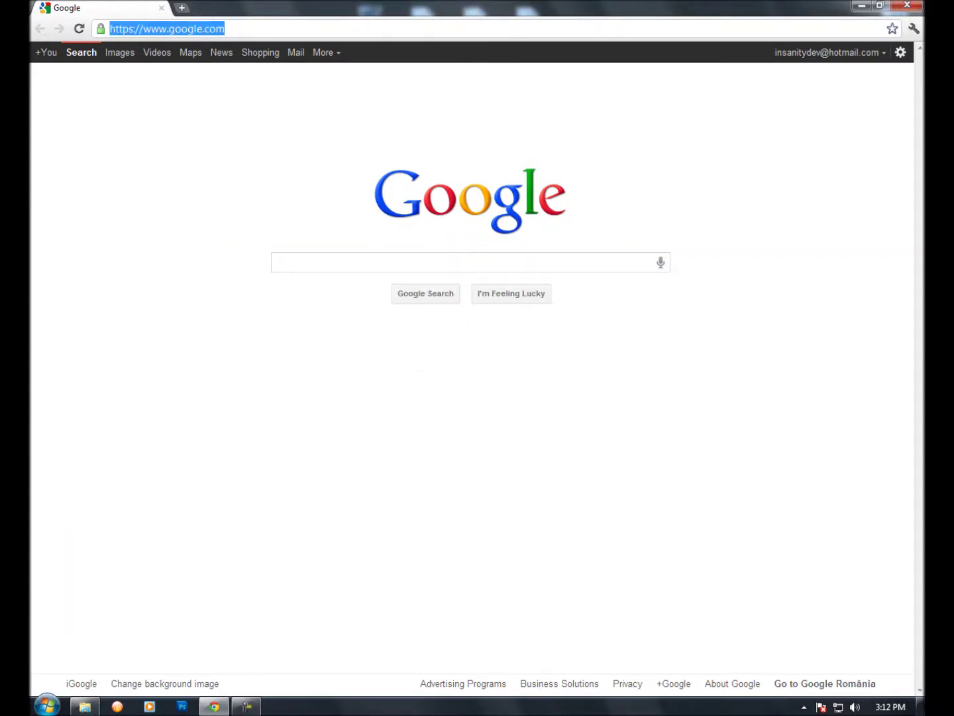
Load ensaneweb.com and pick the Cataclysm 4.0.6a repack thread under Server Tutorials.
type("e")
key("Return")
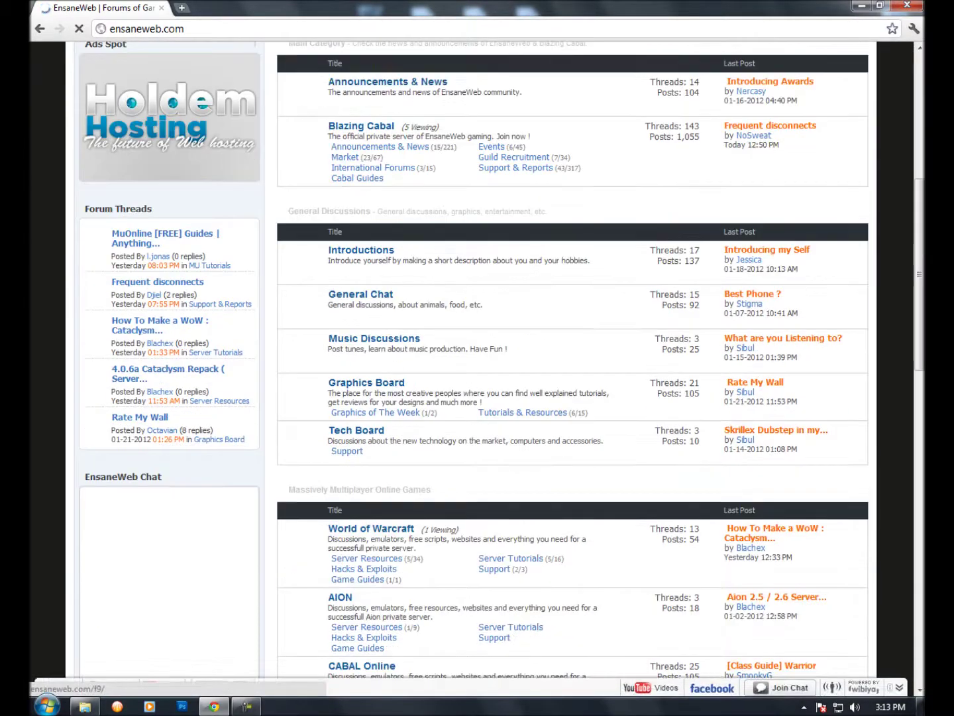
scroll(477, 371, "down", 2)
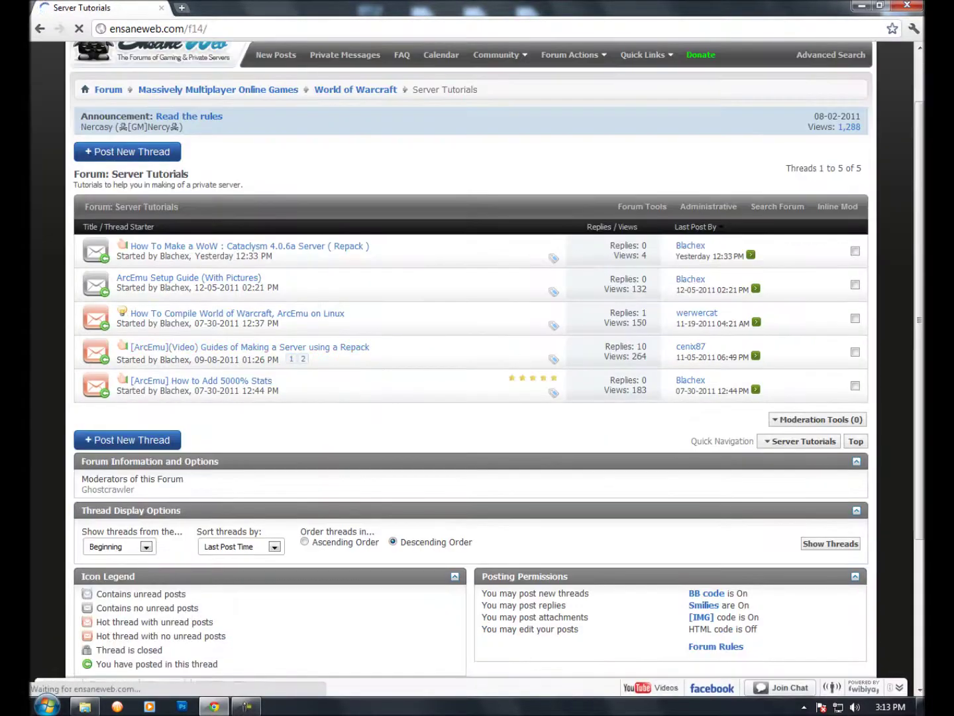
left_click_drag(370, 347, 128, 347)
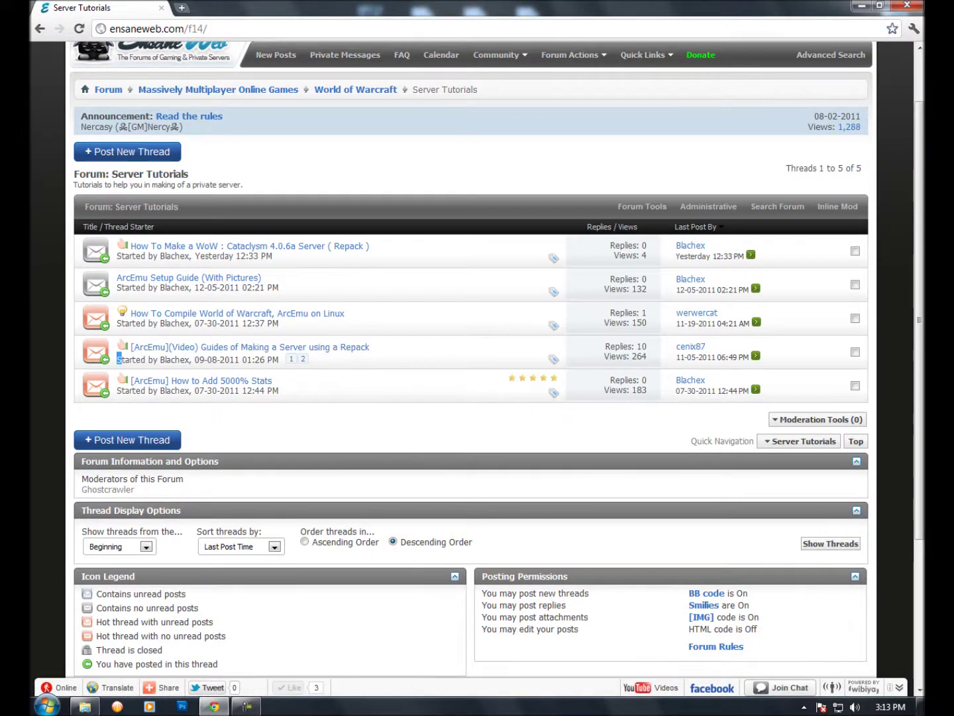
left_click_drag(369, 347, 131, 346)
left_click(371, 247)
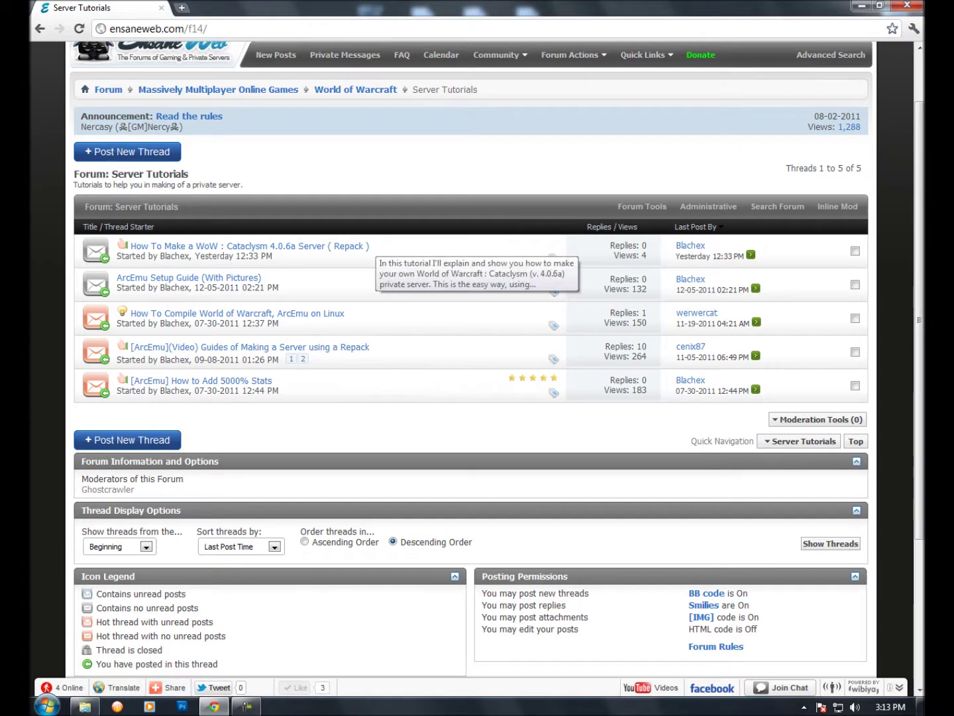
left_click_drag(370, 247, 131, 245)
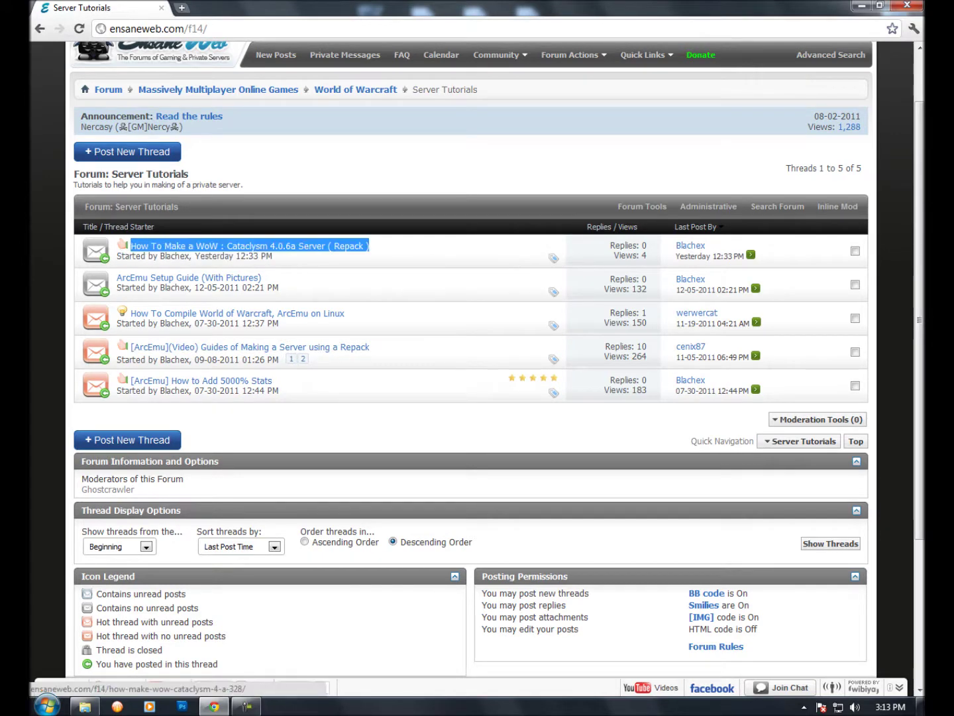
Restore the Local Disk (C:) window to the upper right and scroll the tutorial thread.
left_click(86, 707)
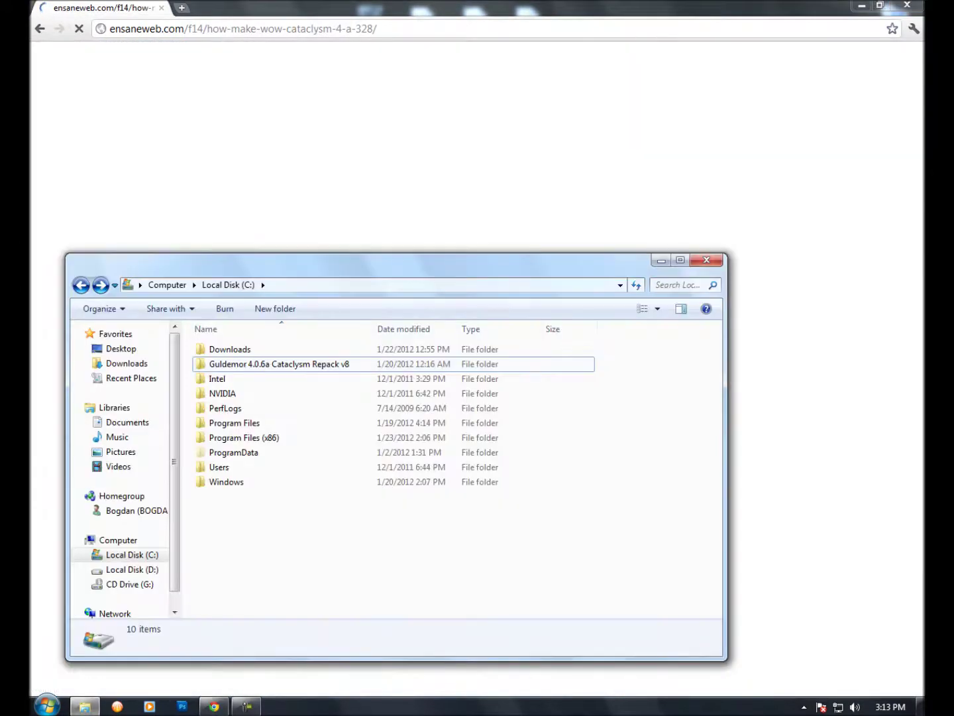
left_click_drag(397, 259, 713, 149)
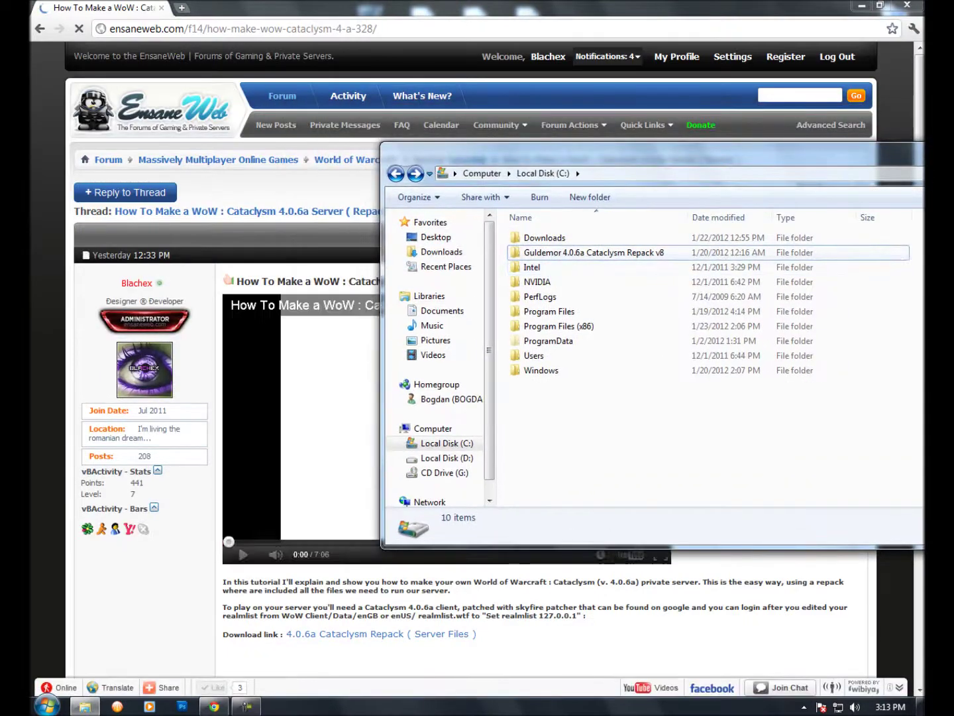
key("alt+Tab")
scroll(477, 358, "down", 3)
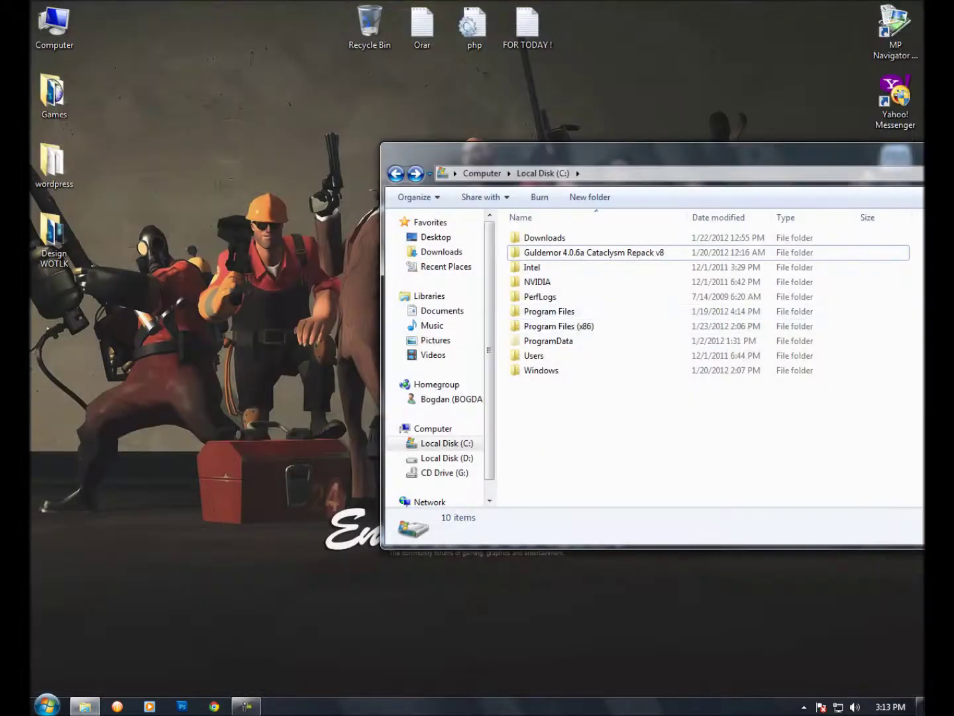
Center the Explorer window, select all ten C: folders, then clear the selection.
left_click_drag(596, 152, 333, 165)
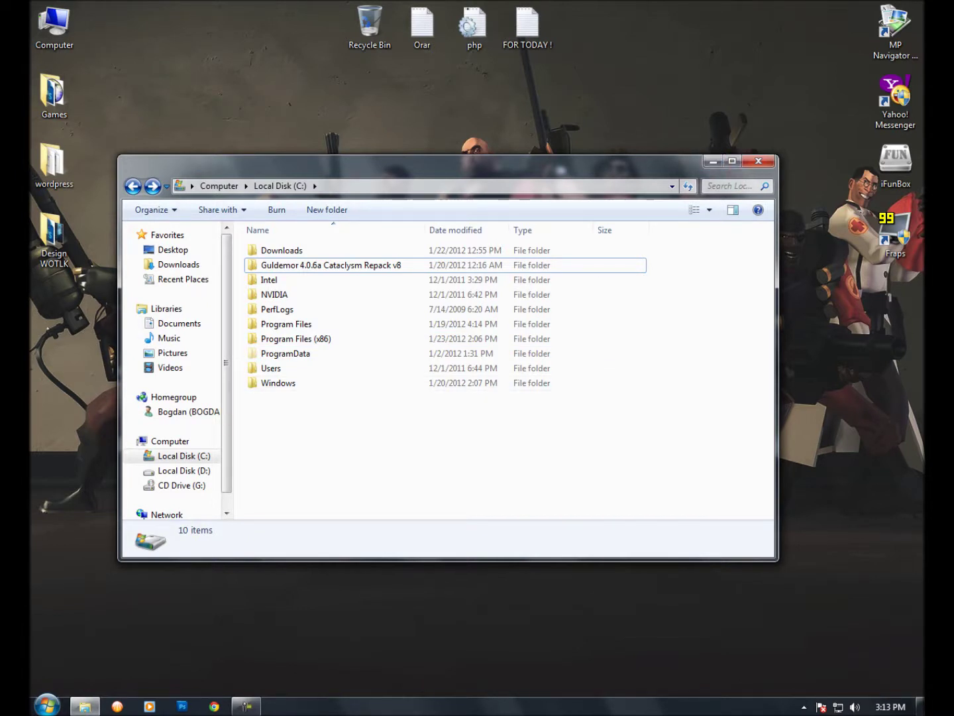
mouse_move(758, 480)
left_mouse_down()
mouse_move(236, 253)
mouse_move(235, 239)
left_mouse_up()
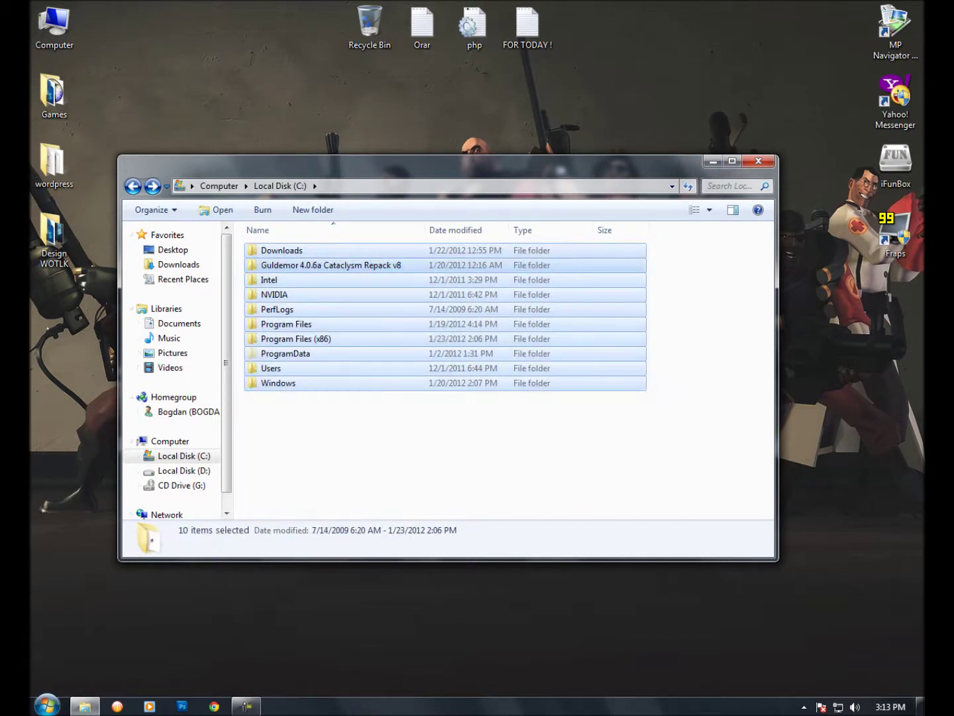
left_click_drag(655, 423, 235, 240)
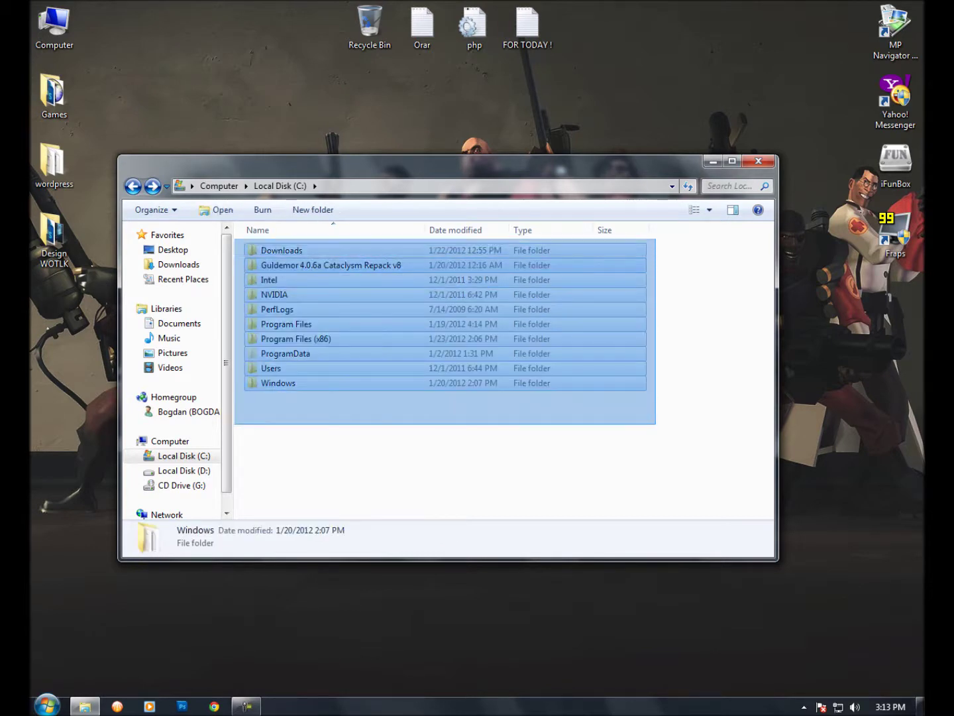
left_click(236, 240)
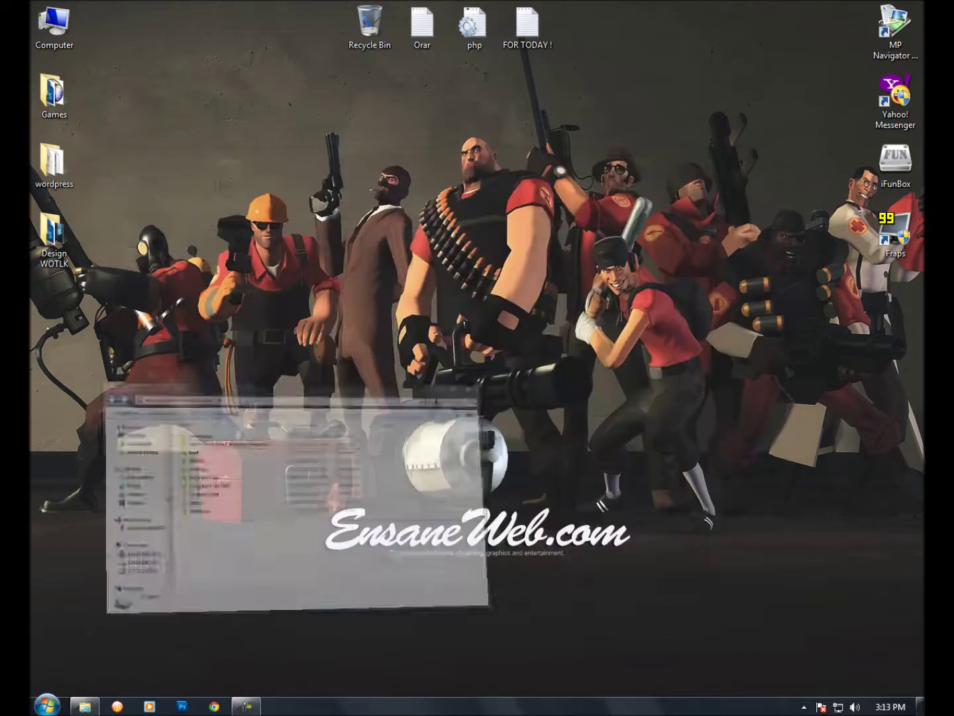
Review Computer's Properties page showing BAD-PC in WORKGROUP, then close it.
left_click(712, 161)
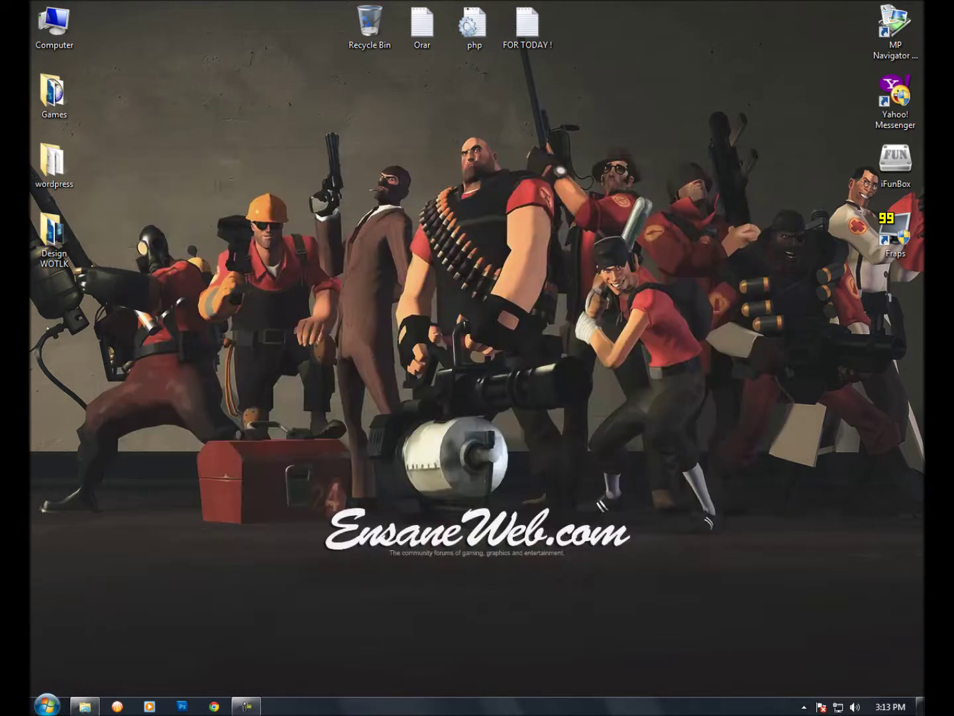
right_click(55, 27)
left_click(93, 181)
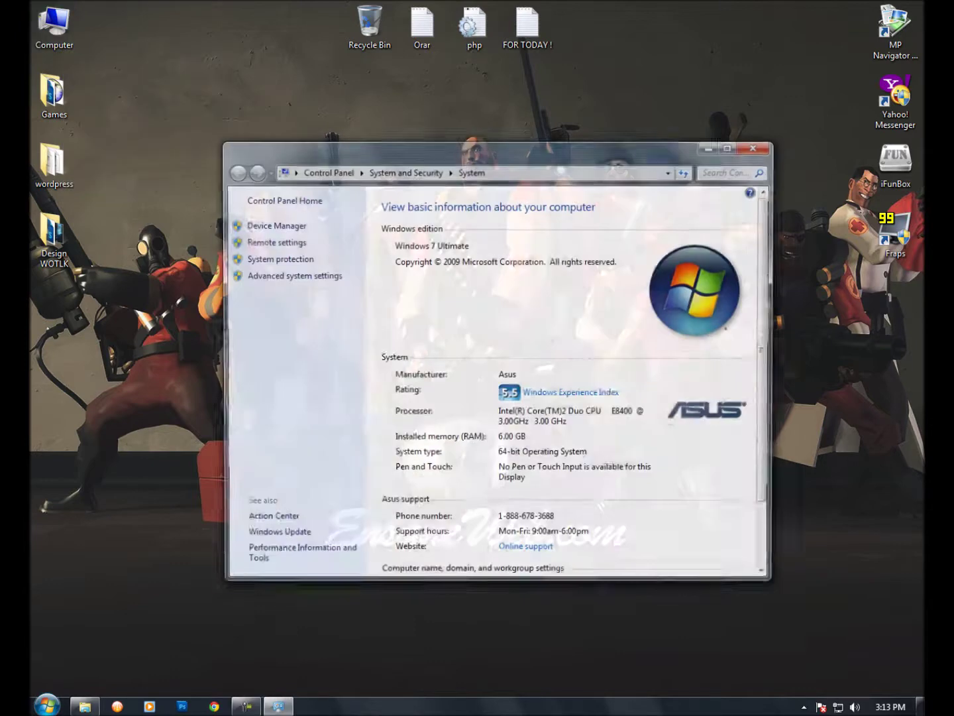
scroll(563, 384, "down", 3)
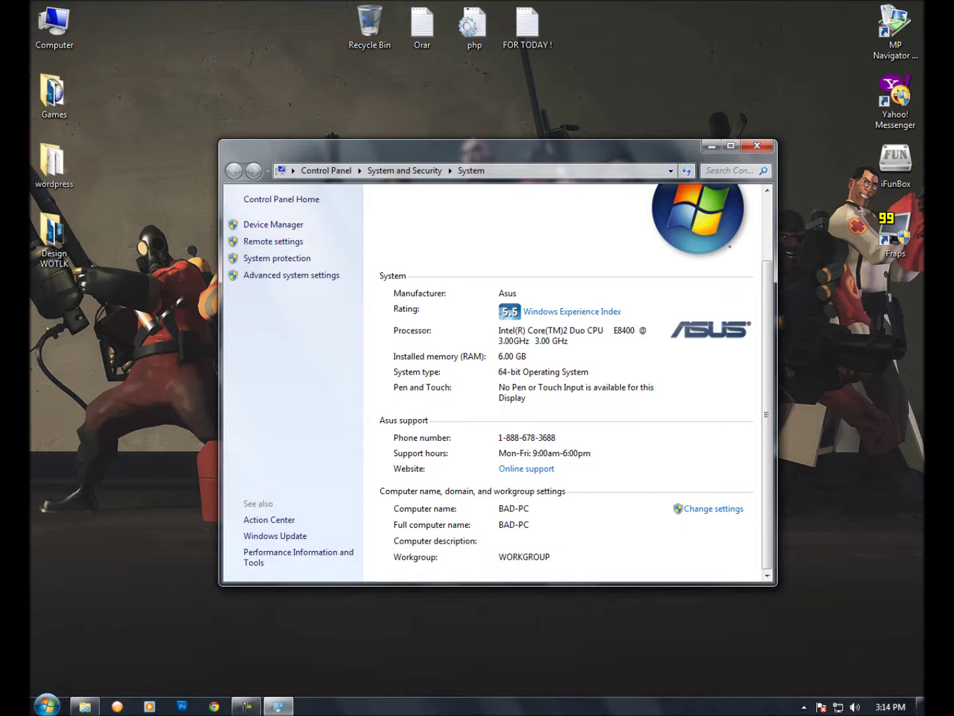
left_click(755, 145)
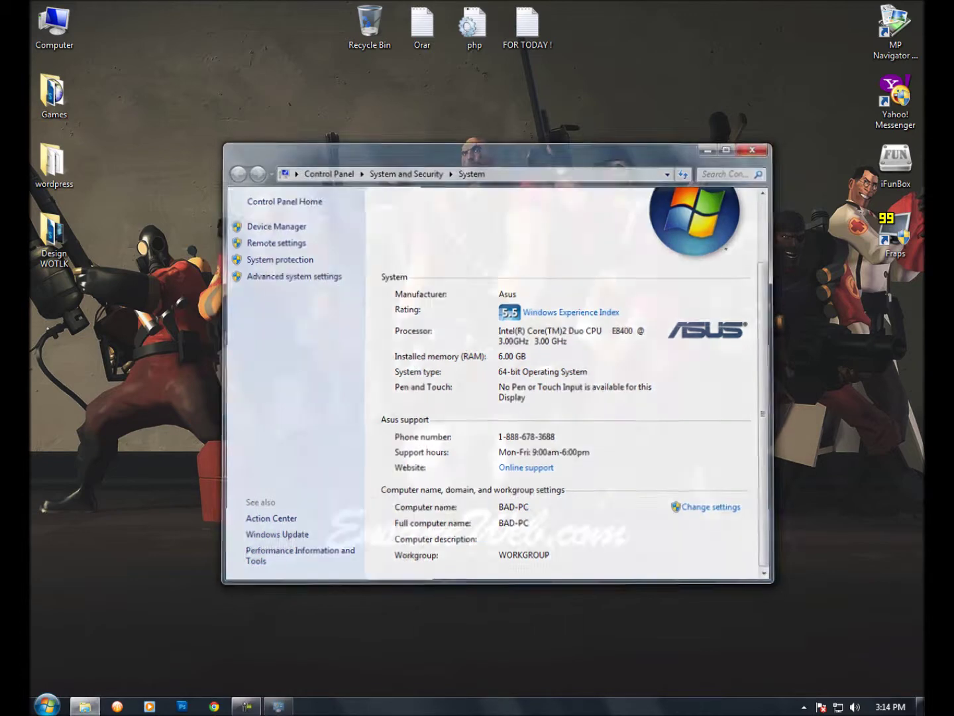
Open Network and Sharing Center via a Start search for 'net', then its homegroup sharing options.
left_click(46, 705)
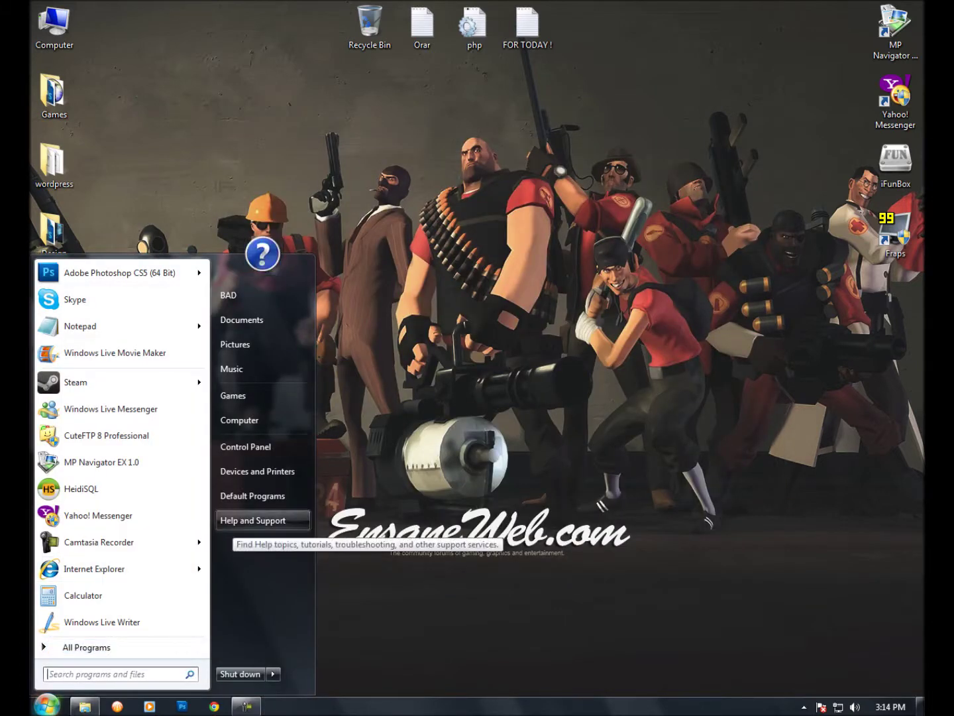
type("net")
key("Down")
key("Down")
key("Down")
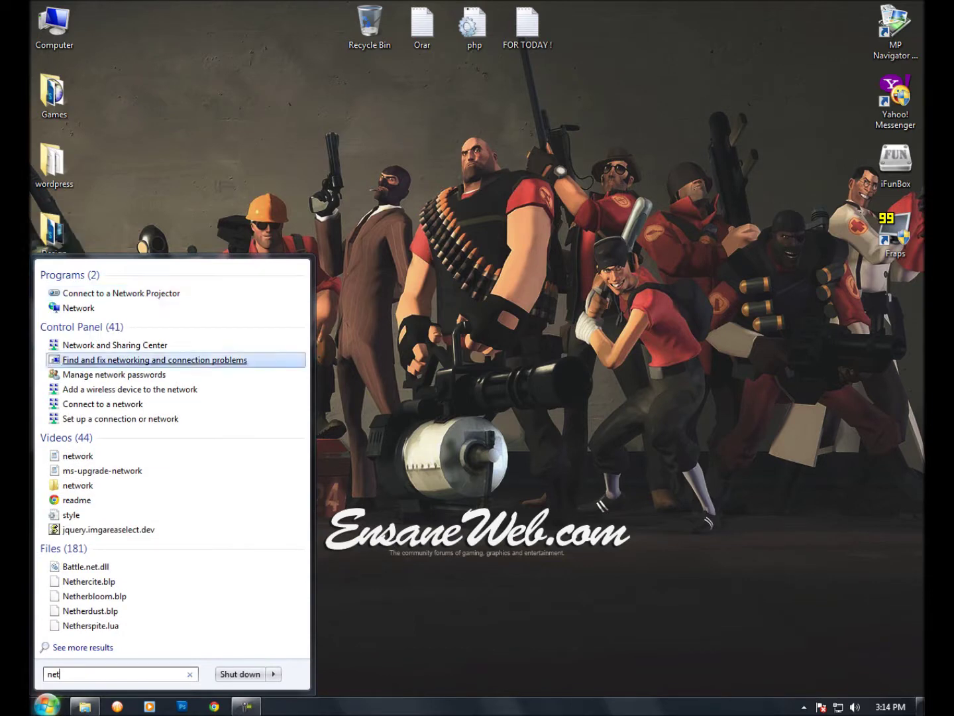
key("Up")
key("Return")
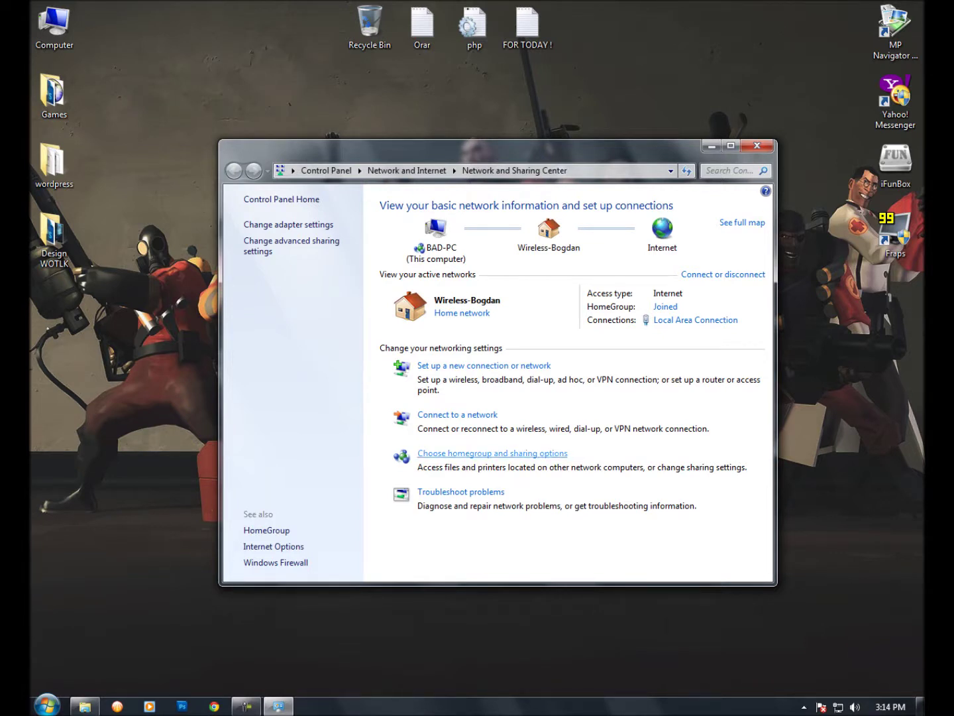
left_click(492, 453)
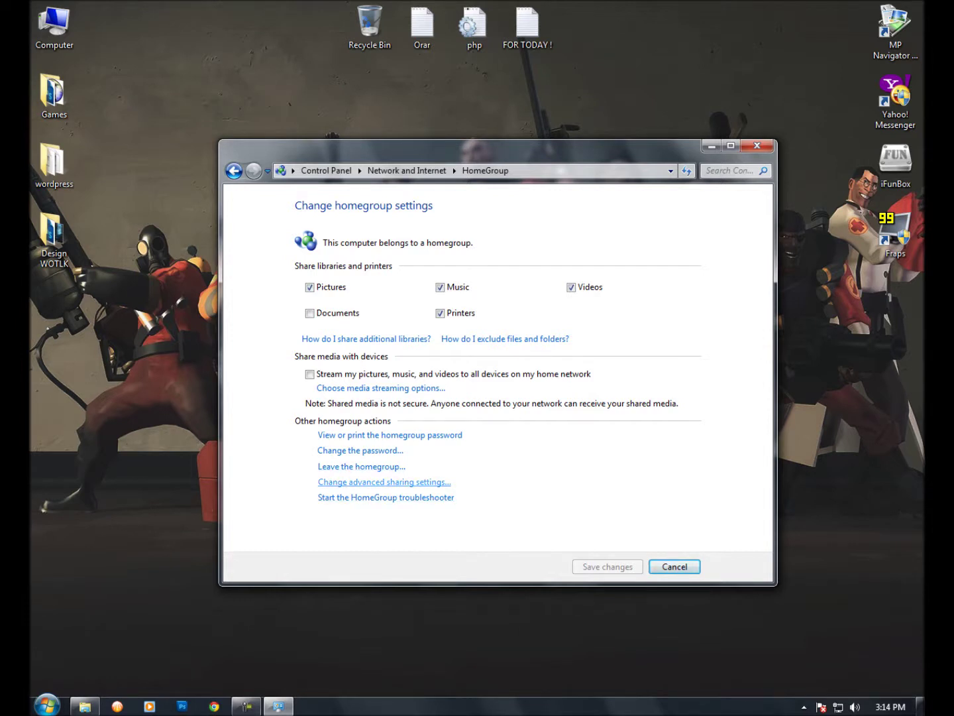
Review the advanced sharing settings, including the expanded Public profile, then go back.
left_click(384, 481)
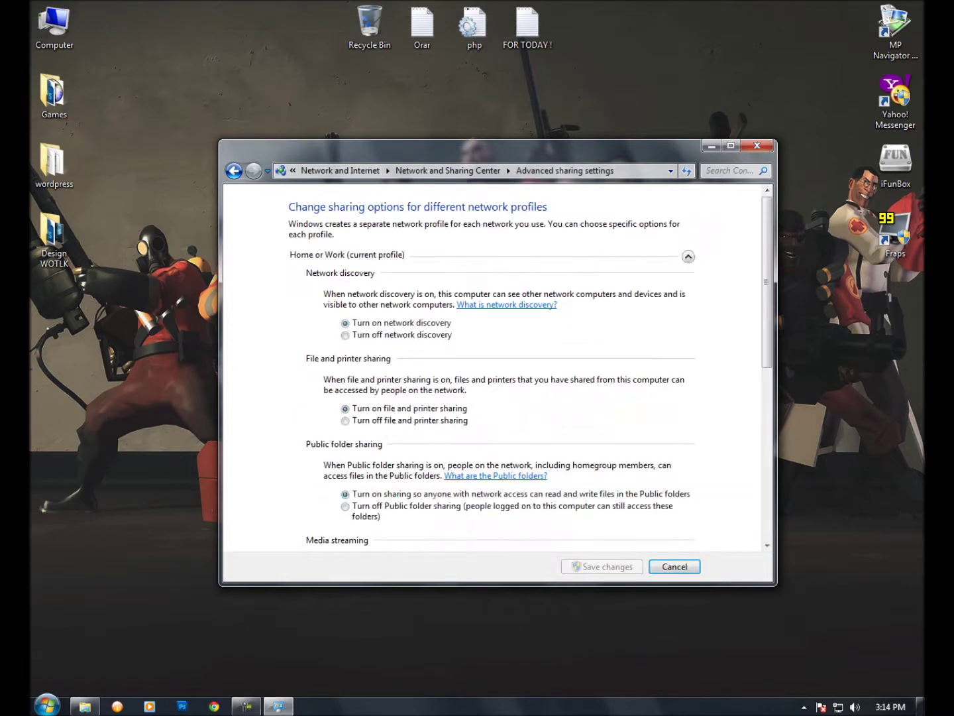
scroll(493, 364, "down", 1)
scroll(493, 364, "up", 1)
scroll(497, 368, "down", 2)
scroll(498, 367, "down", 3)
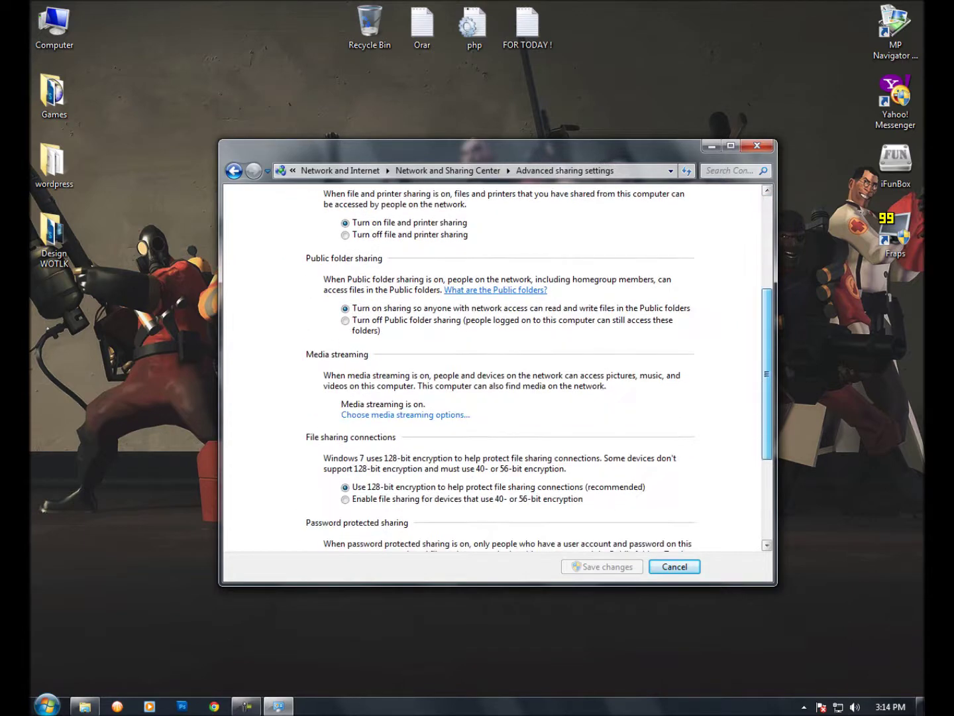
scroll(494, 368, "down", 5)
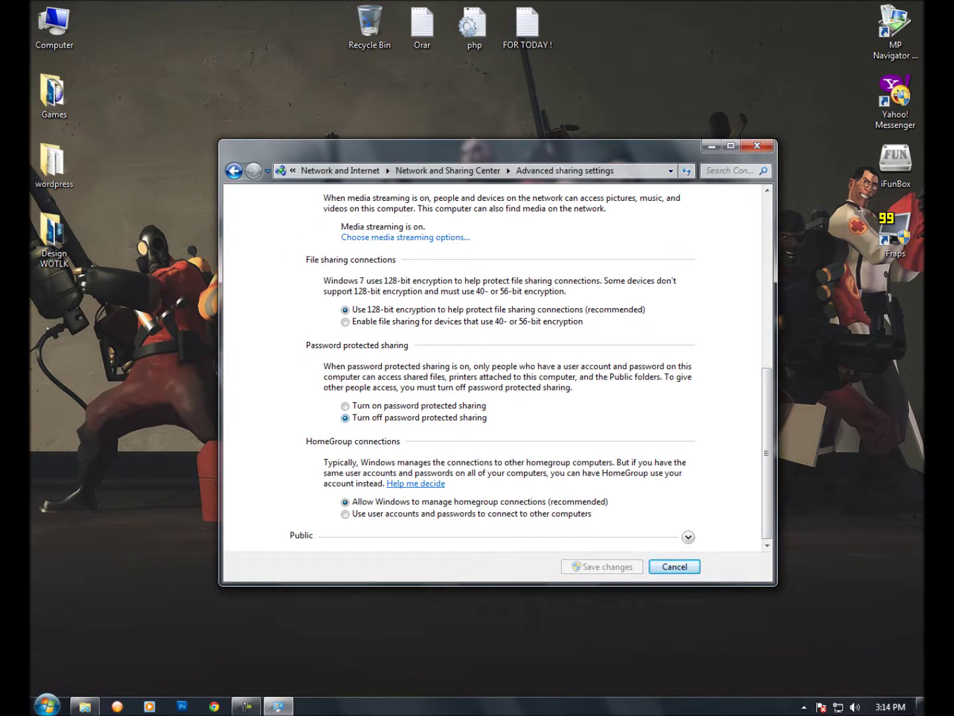
left_click(688, 537)
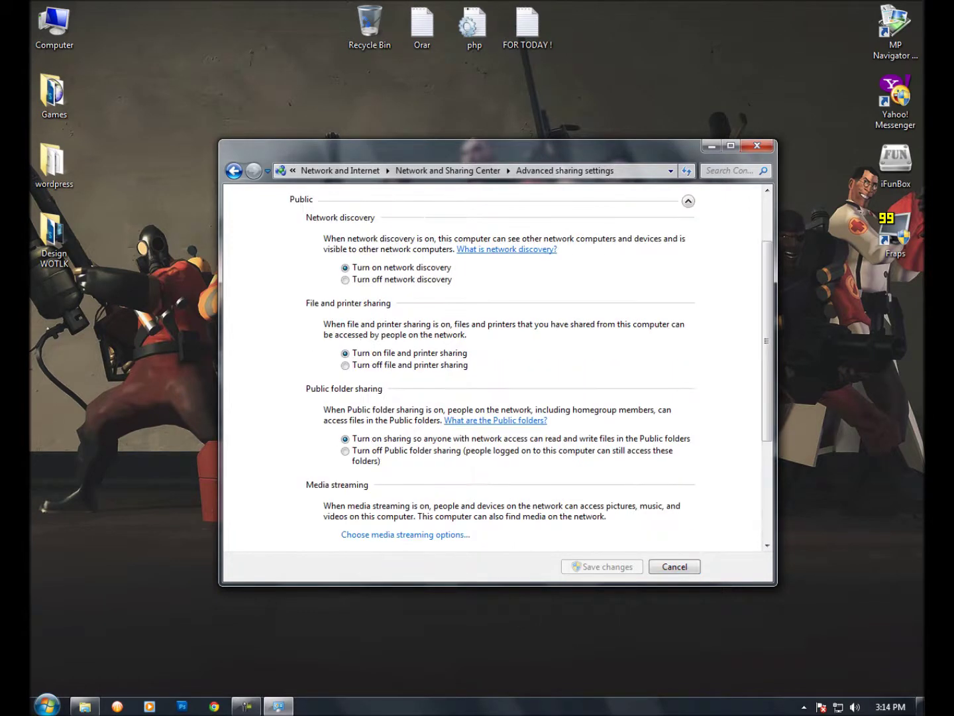
scroll(531, 366, "down", 5)
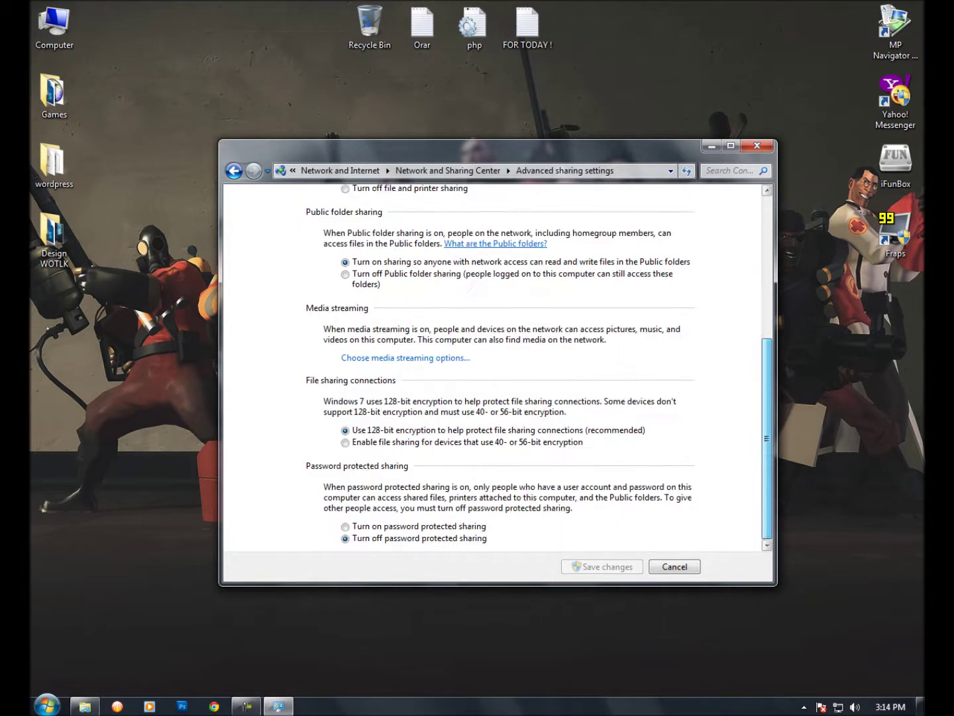
scroll(530, 367, "up", 6)
scroll(530, 368, "up", 1)
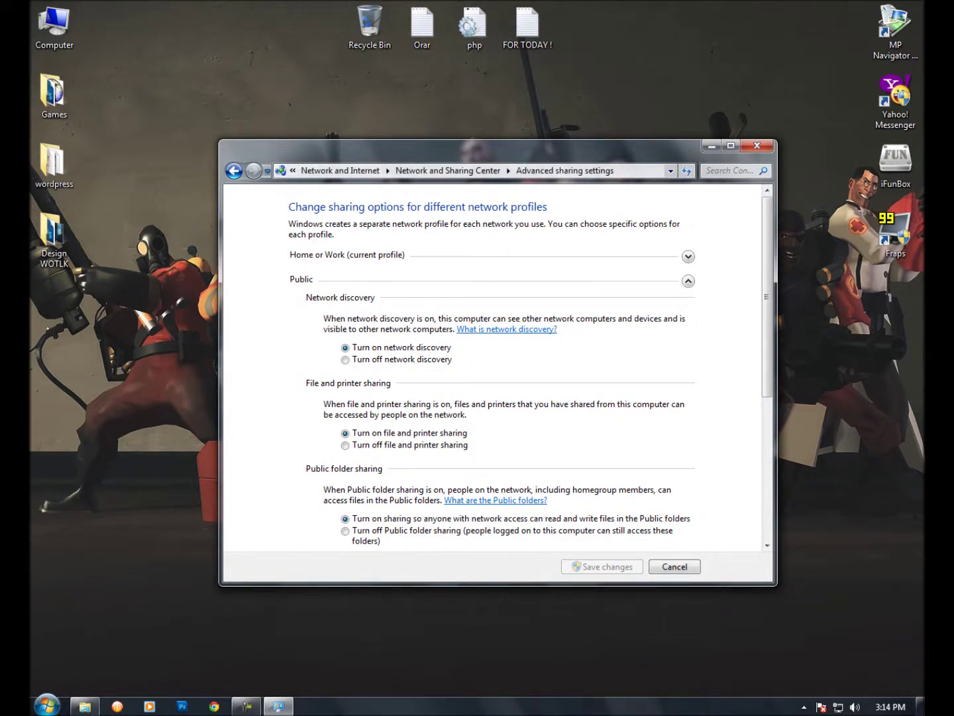
key("alt+Left")
key("alt+Left")
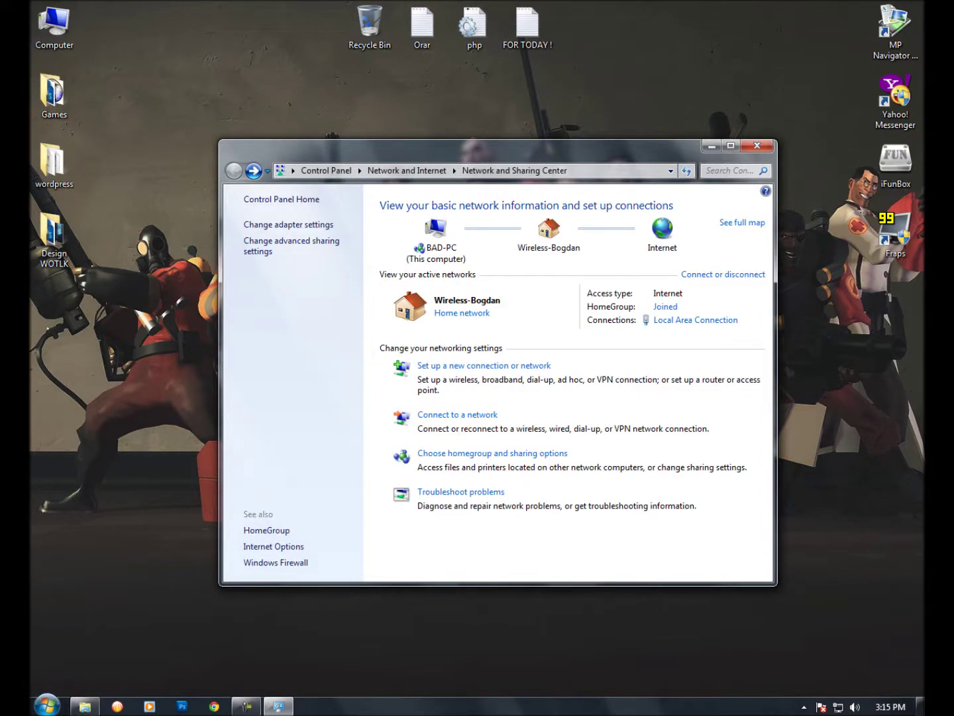
Close Network and Sharing Center, view the Homegroup member's libraries, and return to Local Disk (C:).
left_click(757, 146)
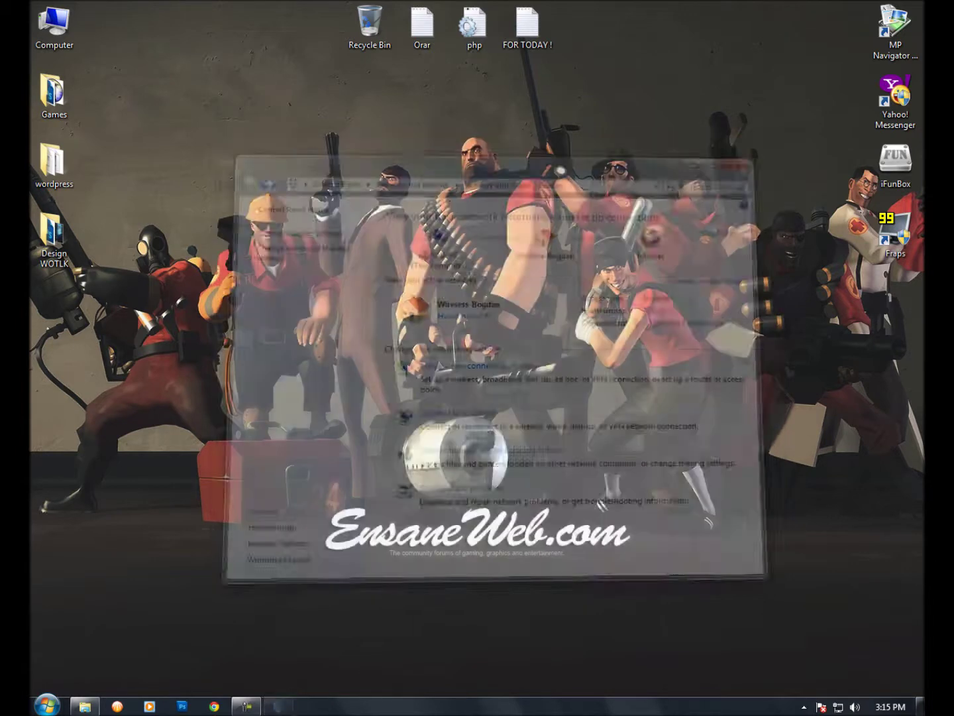
left_click(85, 706)
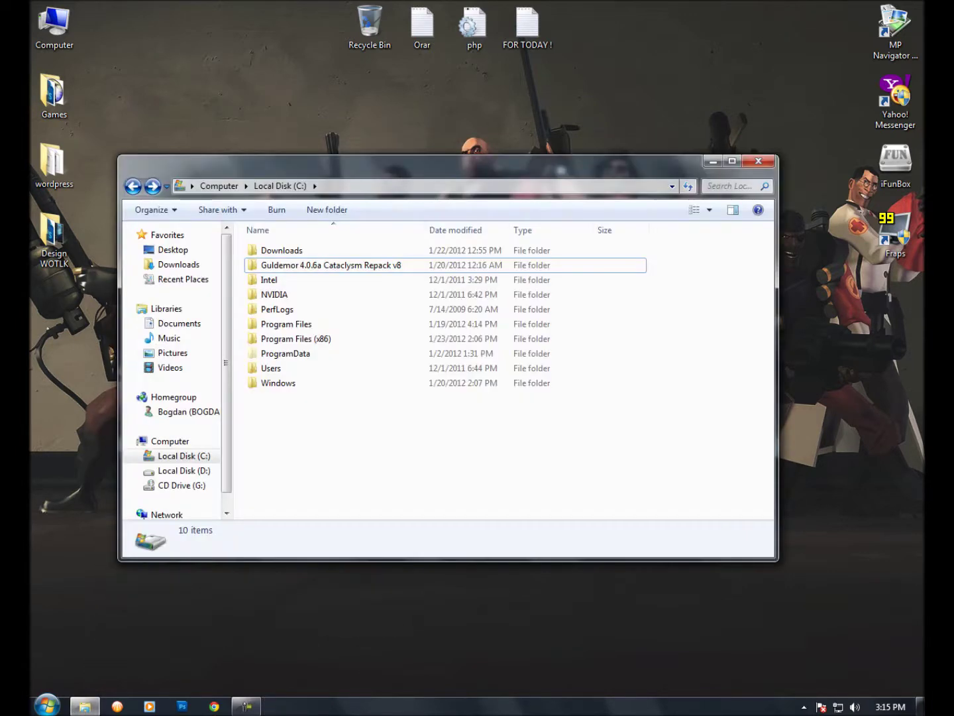
left_click(174, 396)
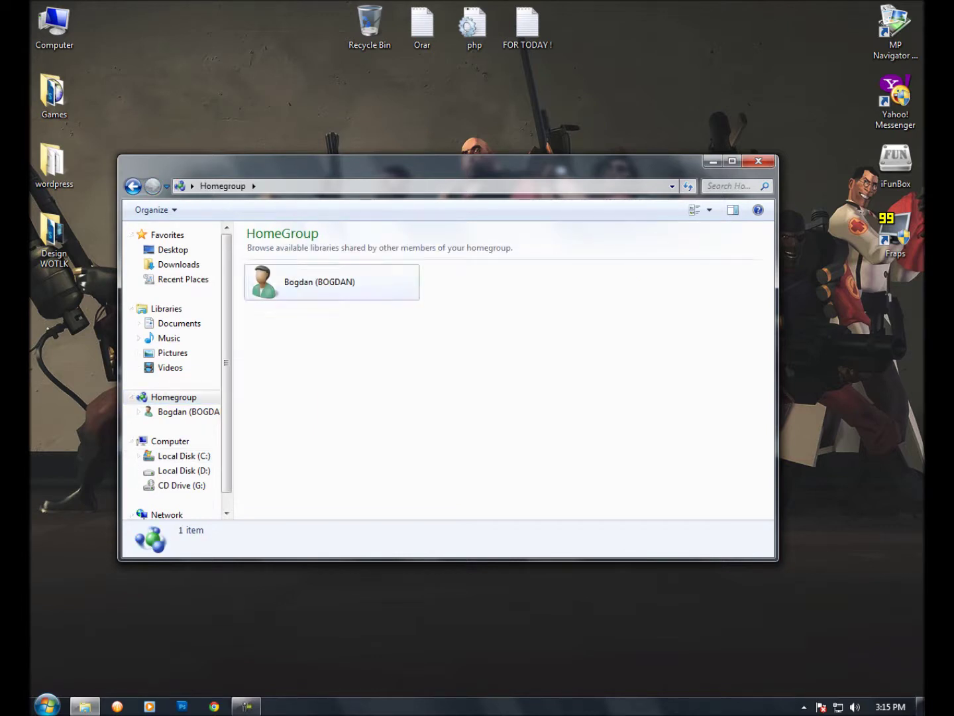
double_click(331, 281)
left_click(132, 186)
left_click(133, 186)
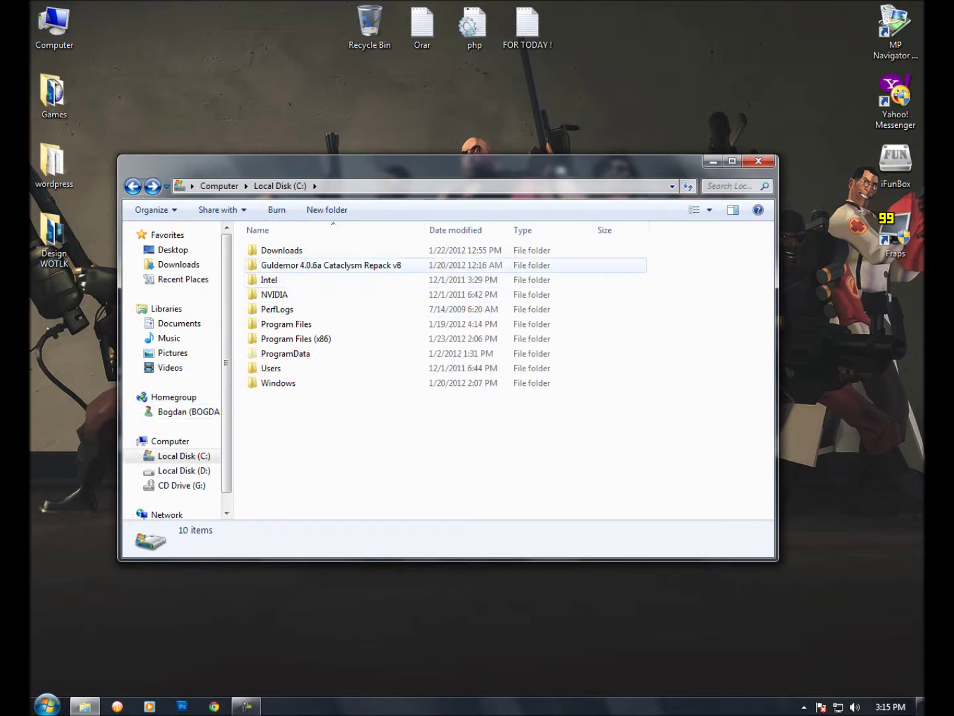
Run mysql_start from the repack's _Server folder, minimize its console, and return to the repack folder.
double_click(331, 265)
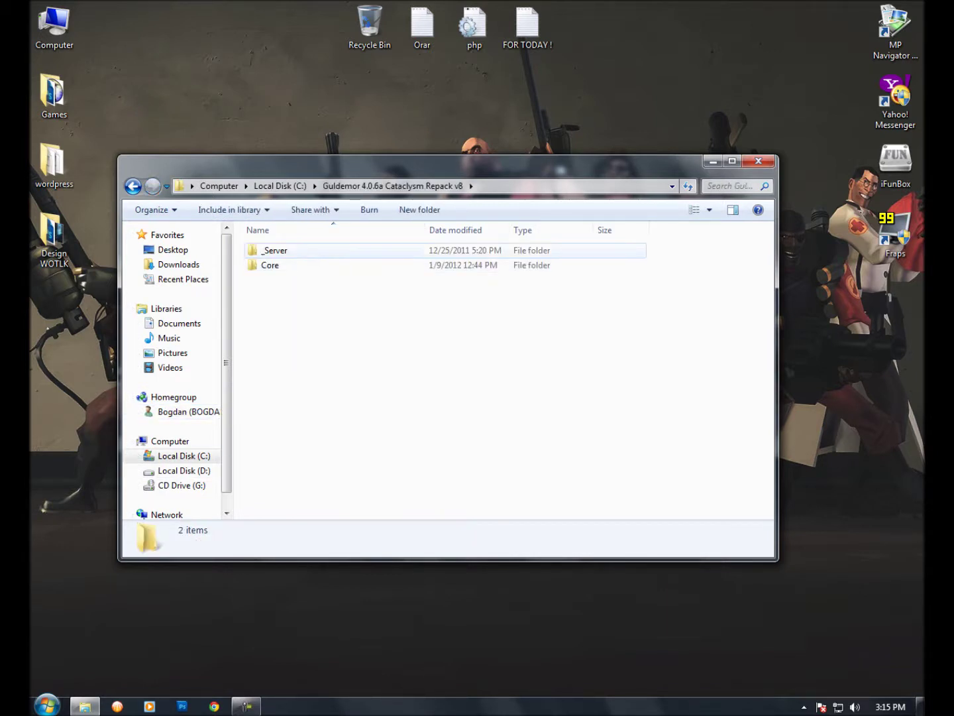
double_click(274, 251)
scroll(285, 364, "down", 4)
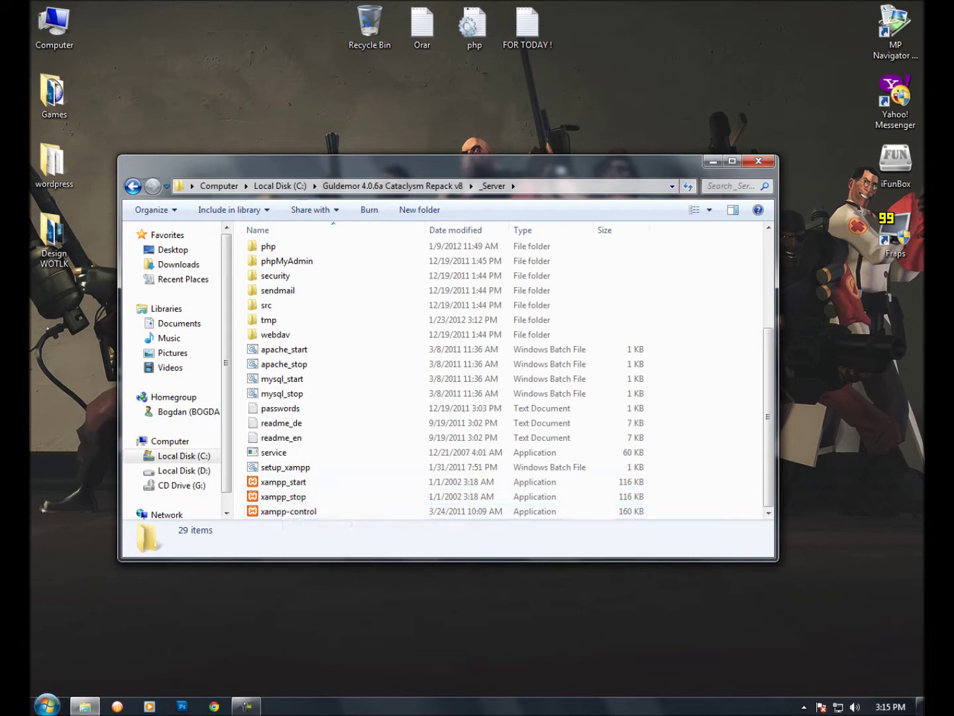
double_click(283, 379)
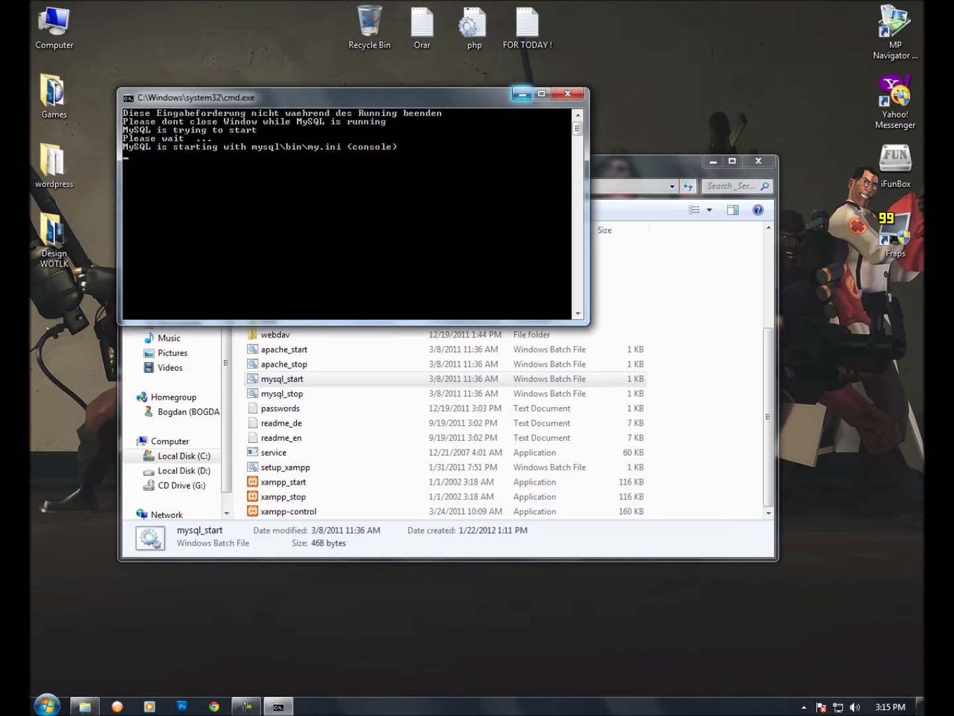
left_click(522, 93)
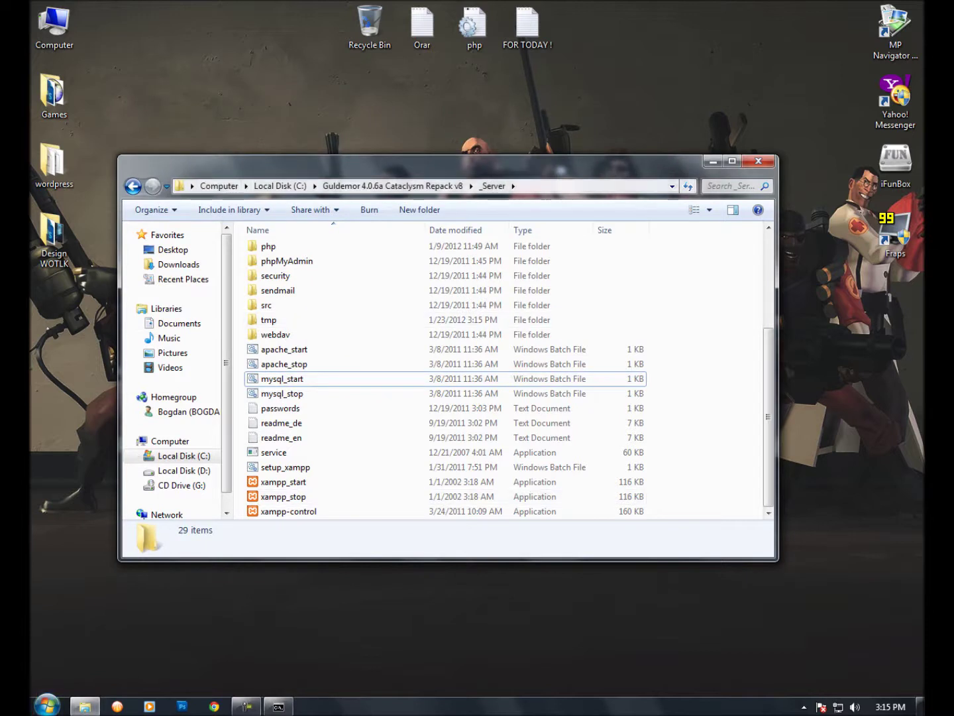
left_click(134, 187)
left_click(152, 186)
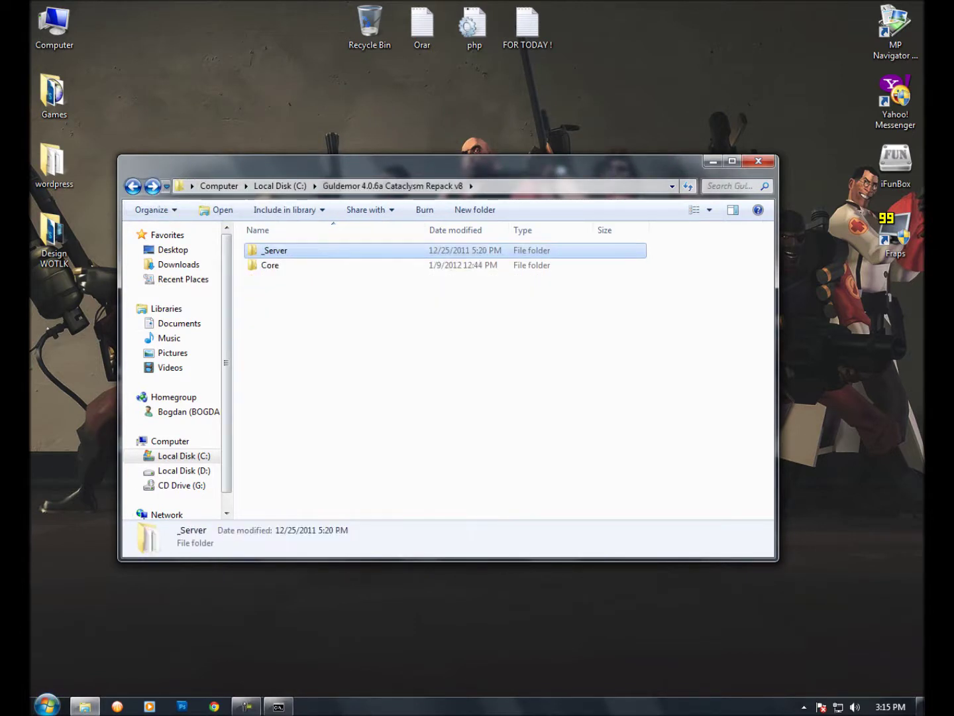
Launch authserver and worldserver from the Core folder, minimizing both consoles, then open Local Disk (D:).
double_click(270, 265)
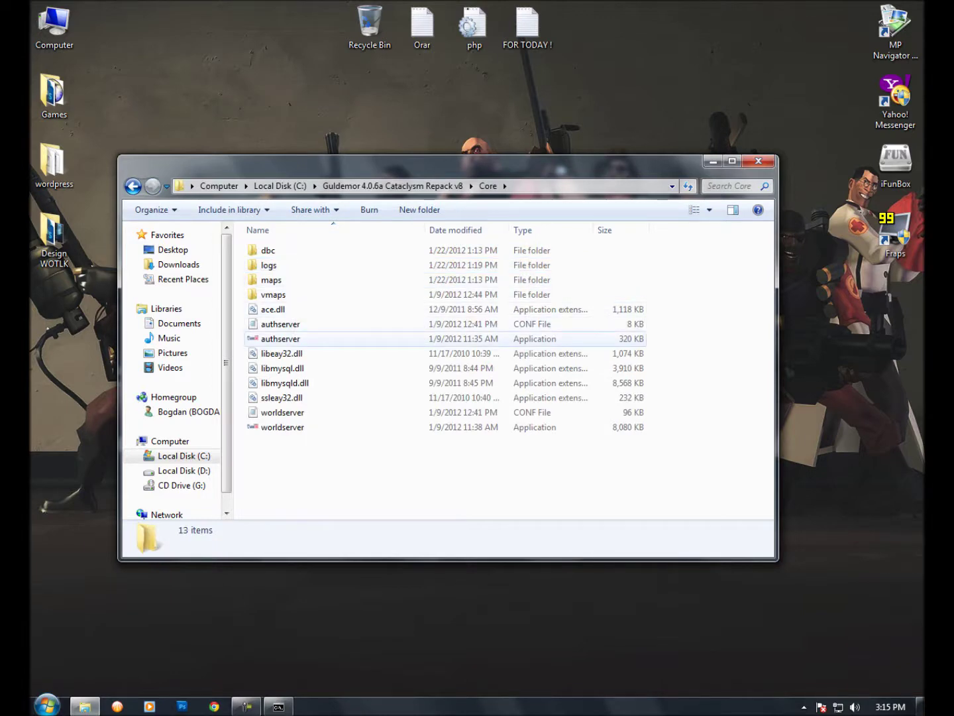
double_click(281, 338)
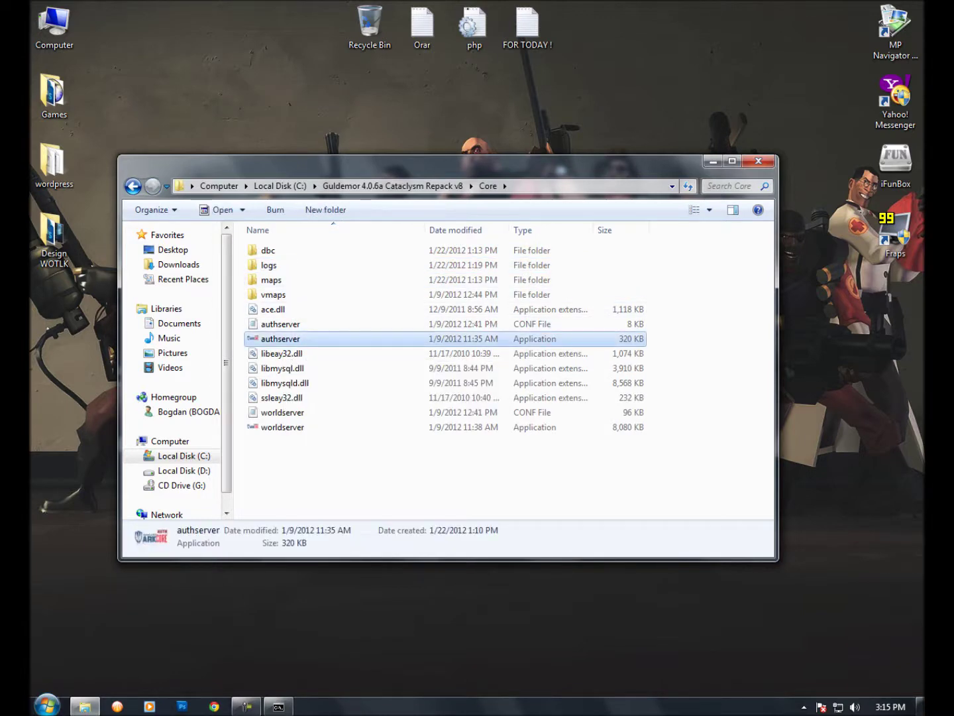
left_click(540, 111)
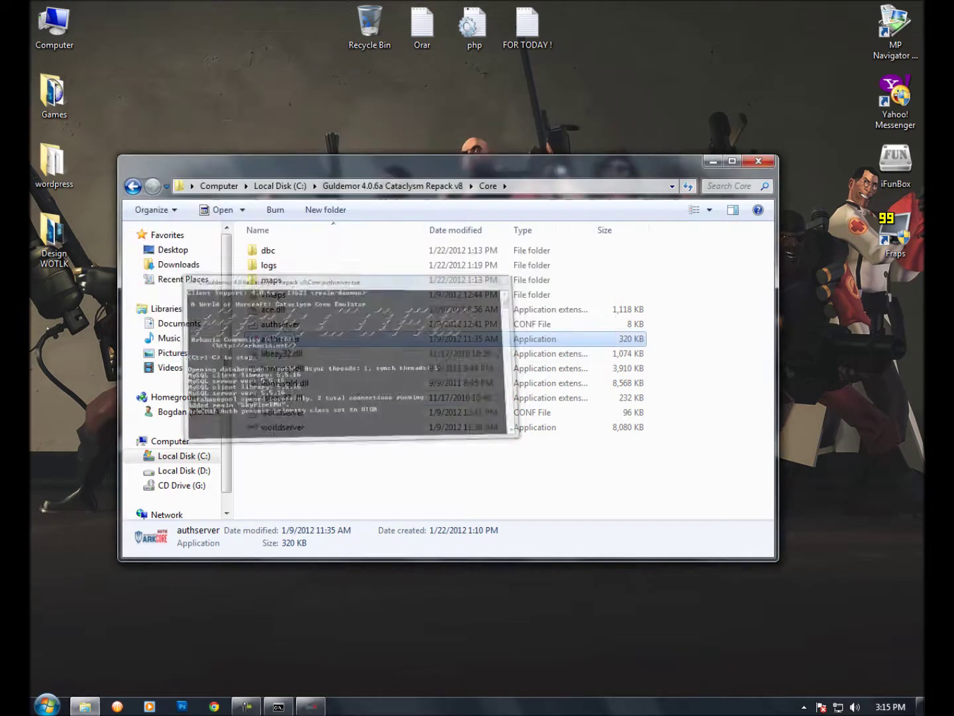
double_click(283, 426)
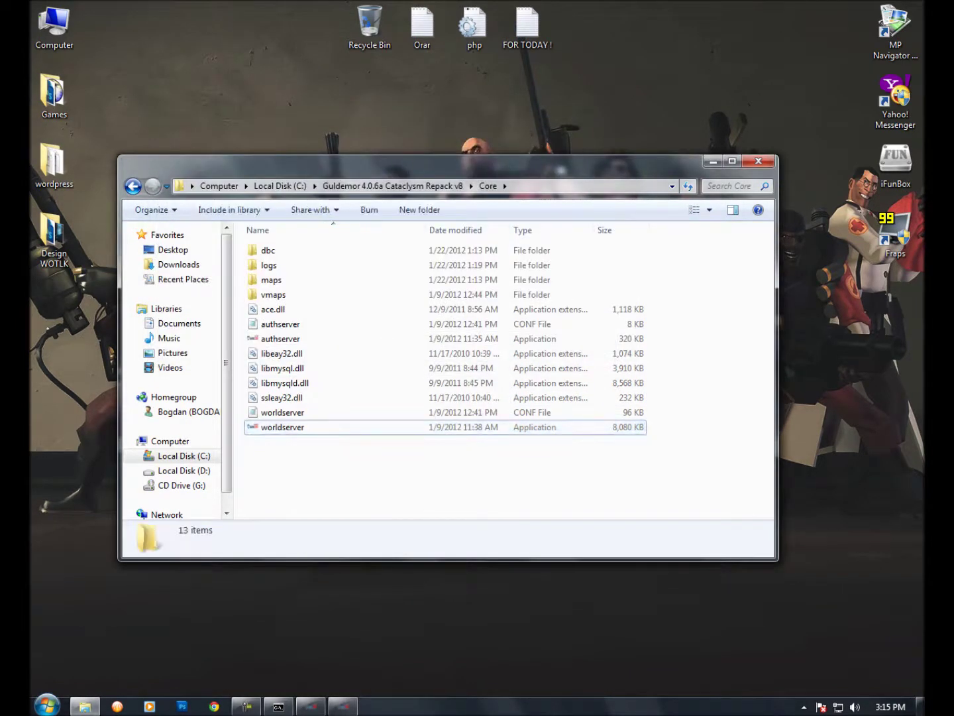
key("Return")
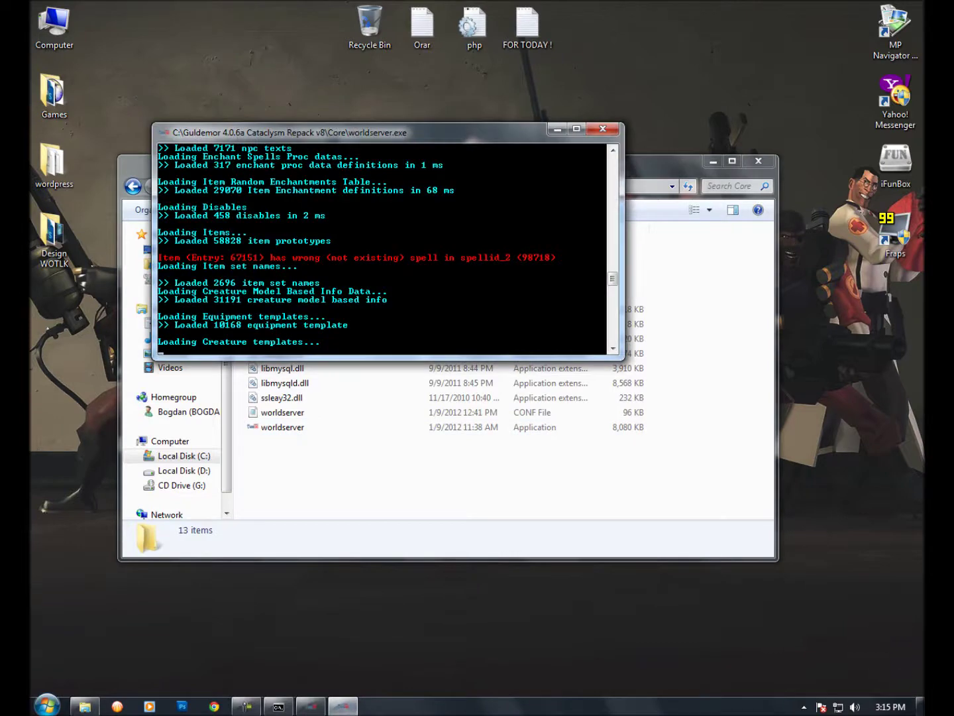
left_click(557, 128)
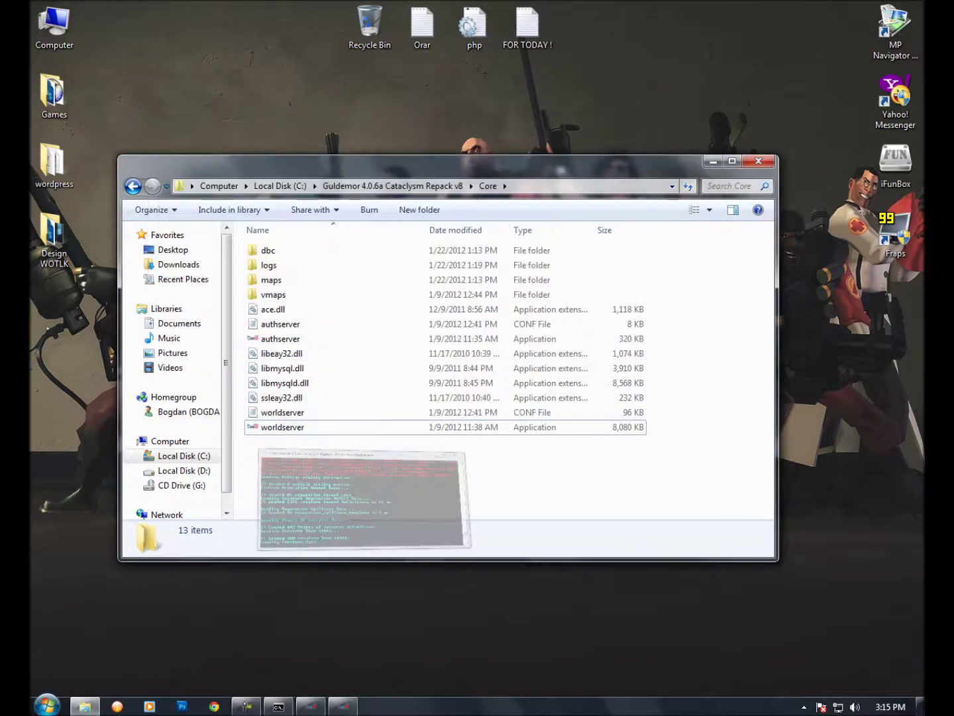
left_click(176, 470)
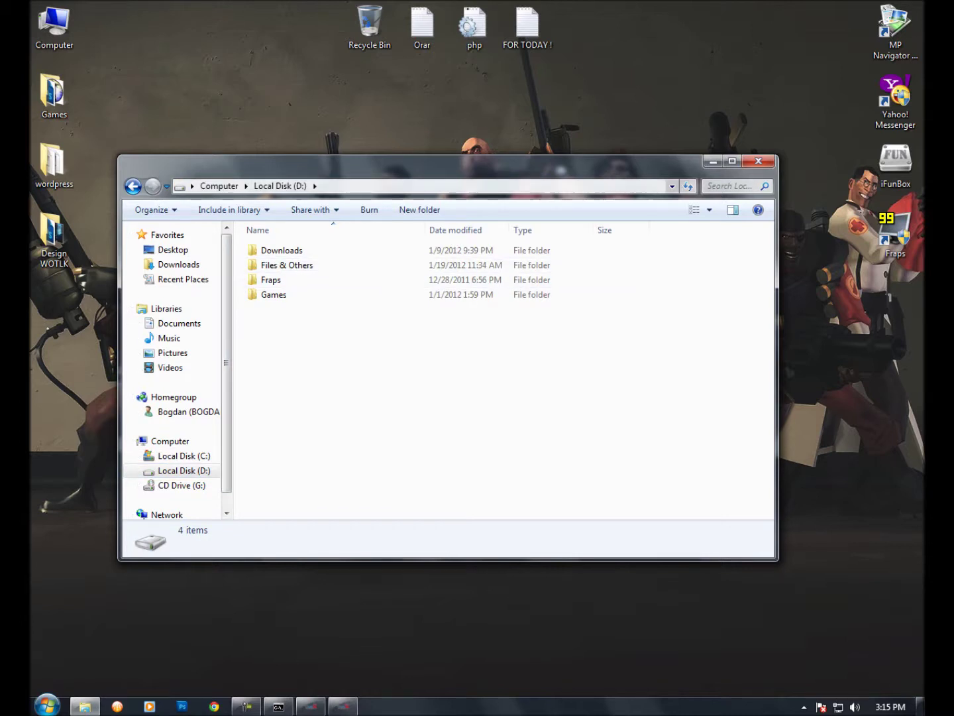
Open the WoW 3.3.5a client's Data\enUS realmlist file from Downloads > Games in Notepad.
double_click(275, 250)
left_click(272, 280)
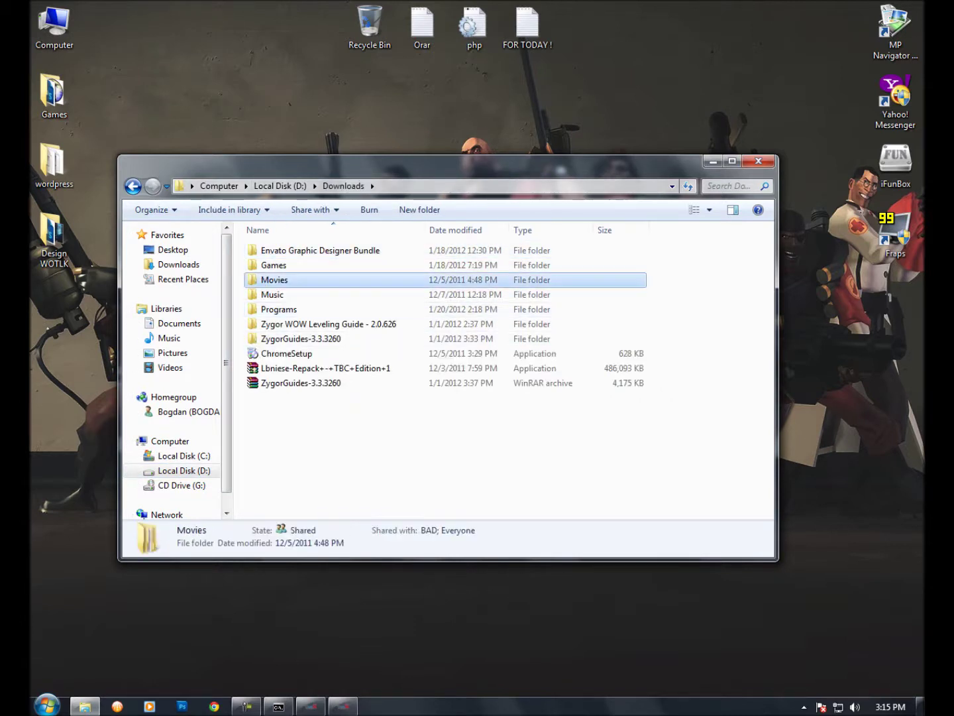
double_click(272, 264)
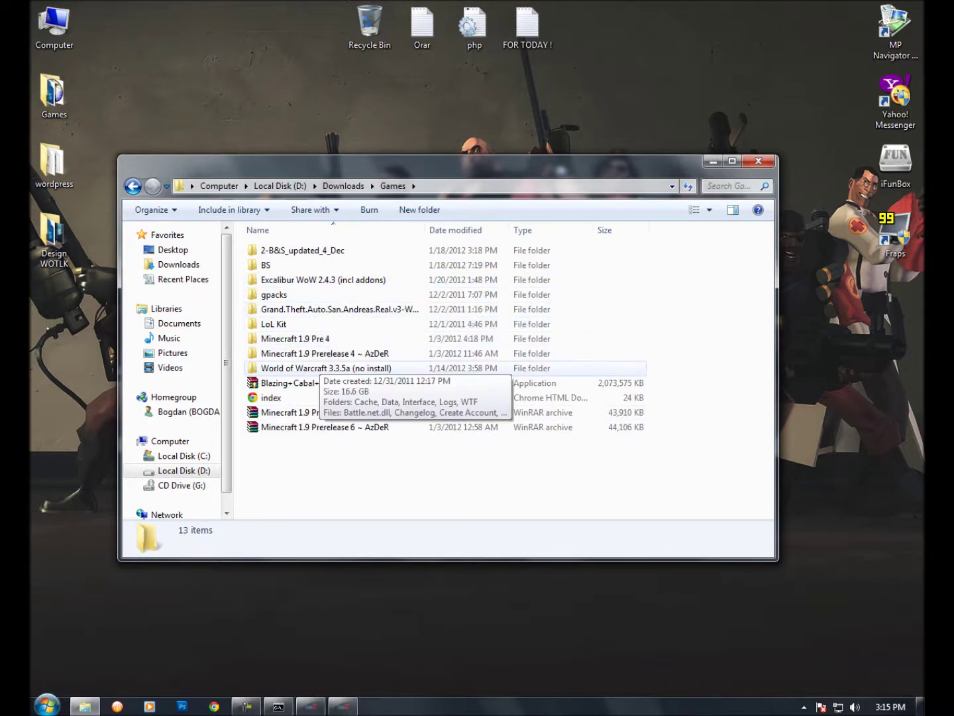
double_click(298, 367)
scroll(298, 397, "down", 1)
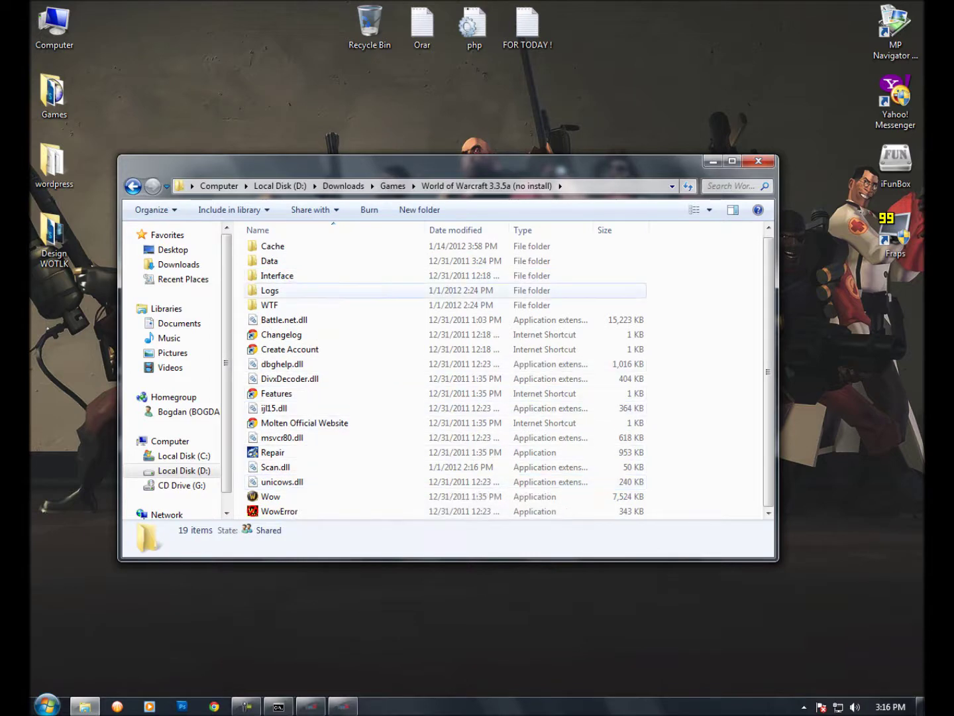
double_click(271, 260)
double_click(267, 248)
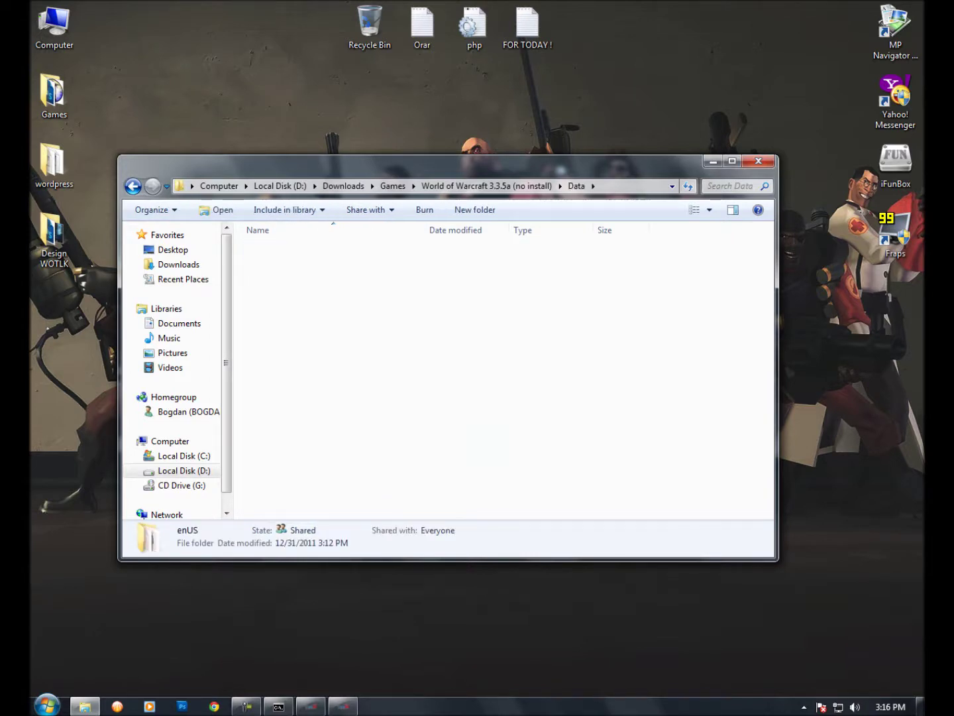
scroll(278, 467, "down", 1)
double_click(277, 466)
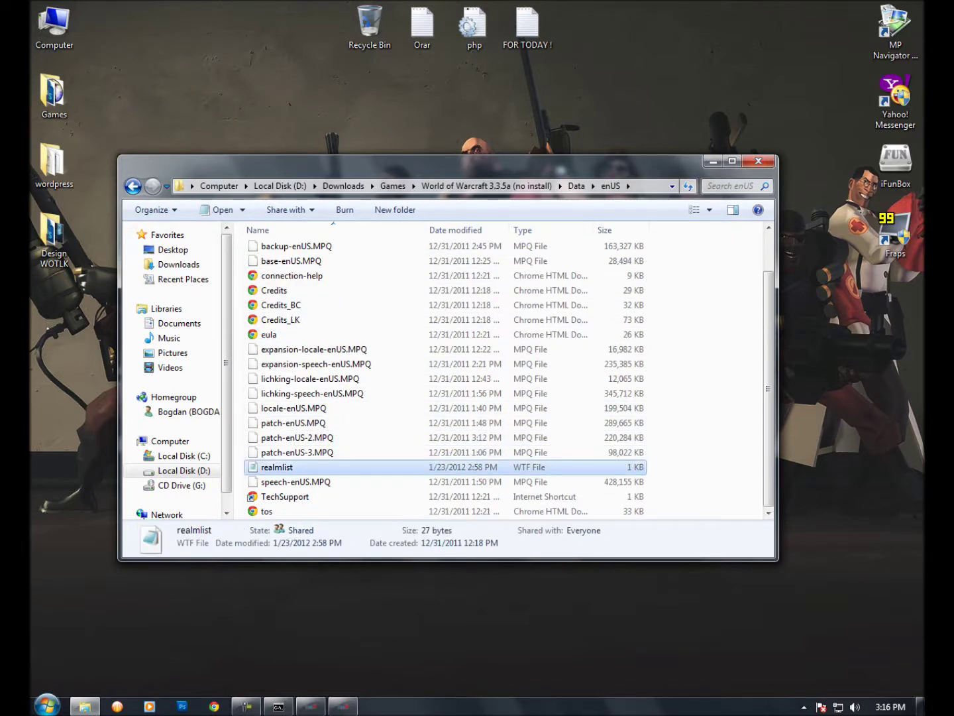
Highlight the realmlist IP address 192.168.0.100 and bring up the Start menu.
left_click_drag(258, 78, 178, 78)
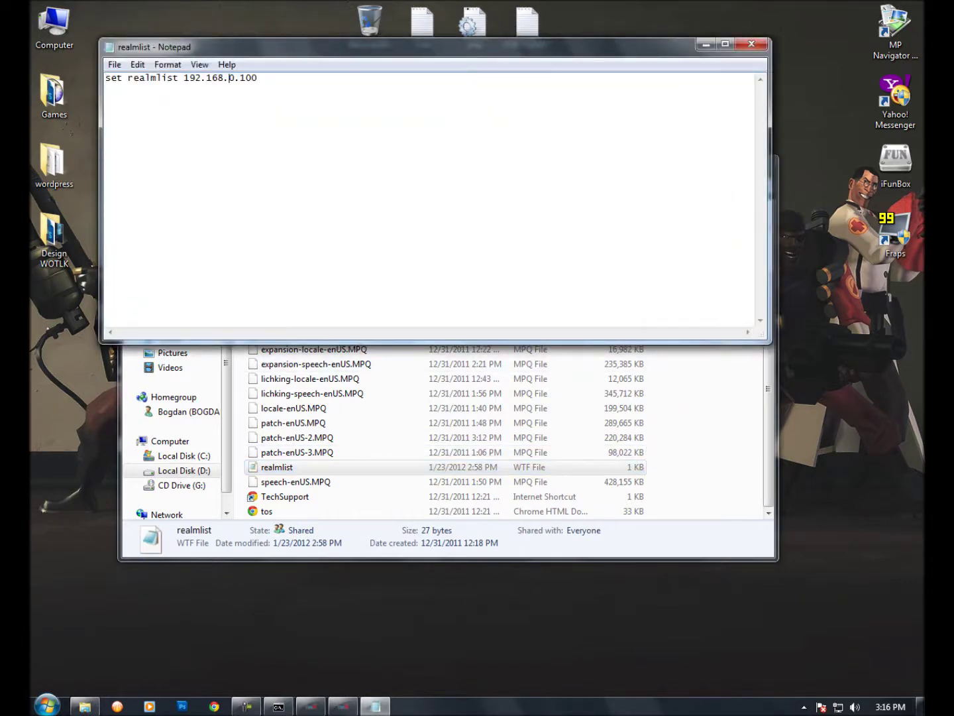
left_click_drag(259, 78, 182, 78)
left_click(258, 77)
left_click_drag(258, 77, 179, 77)
left_click(258, 77)
left_click_drag(259, 78, 184, 77)
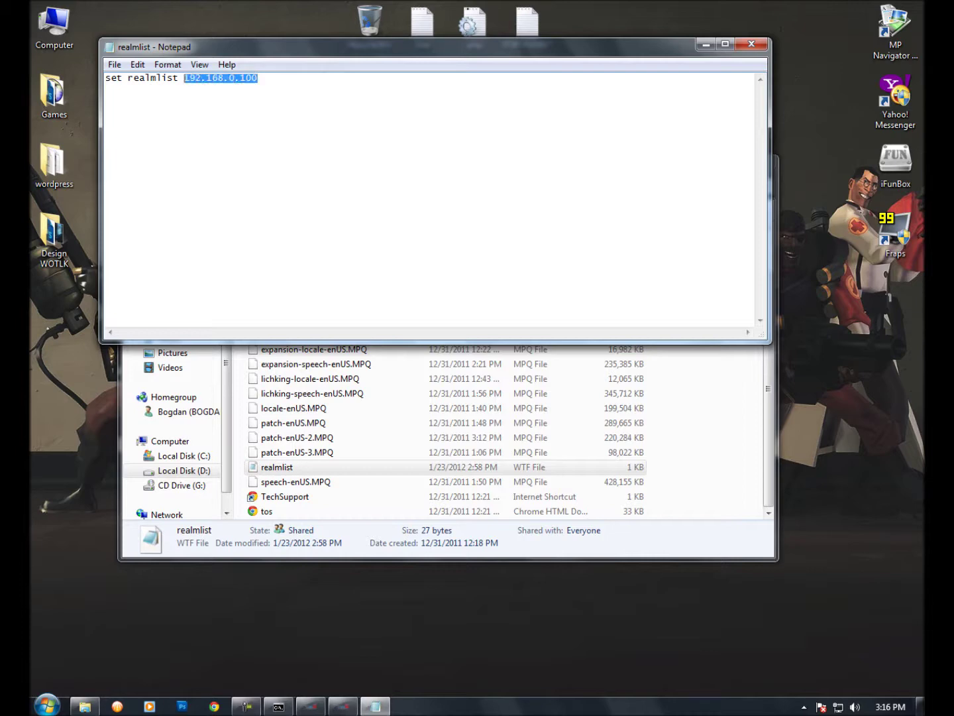
key("super")
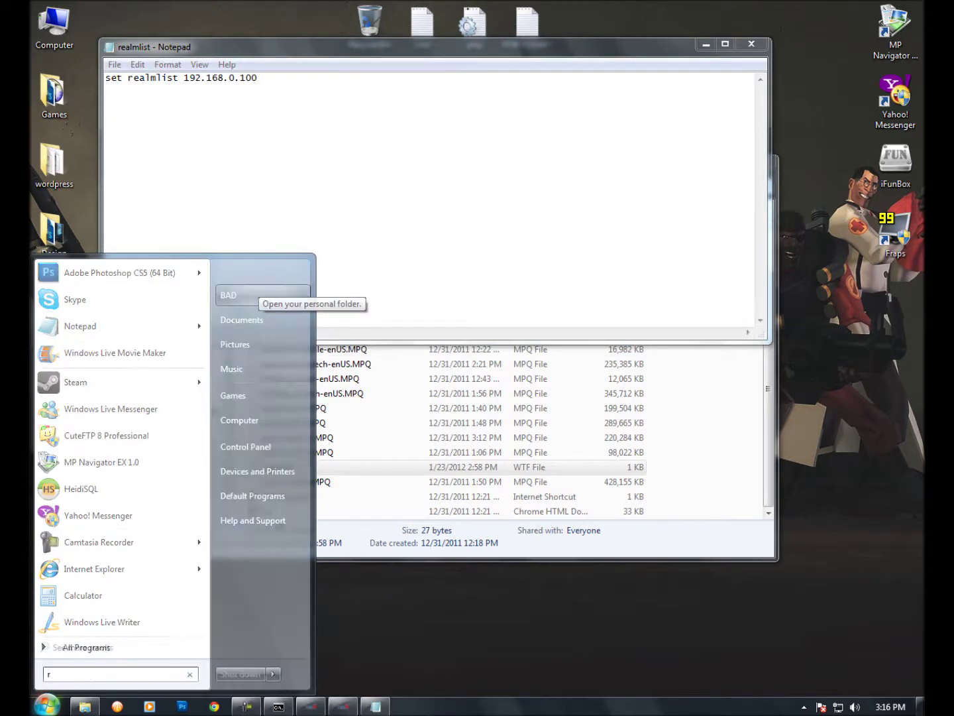
Launch Command Prompt from Run and run ipconfig to show the network configuration.
type("run")
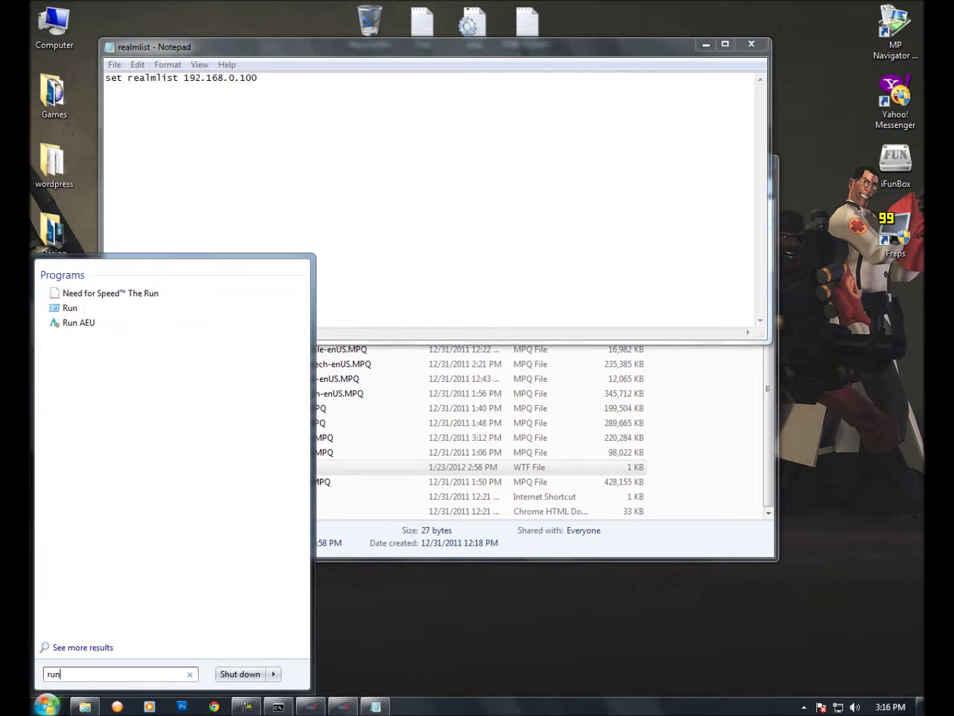
key("Return")
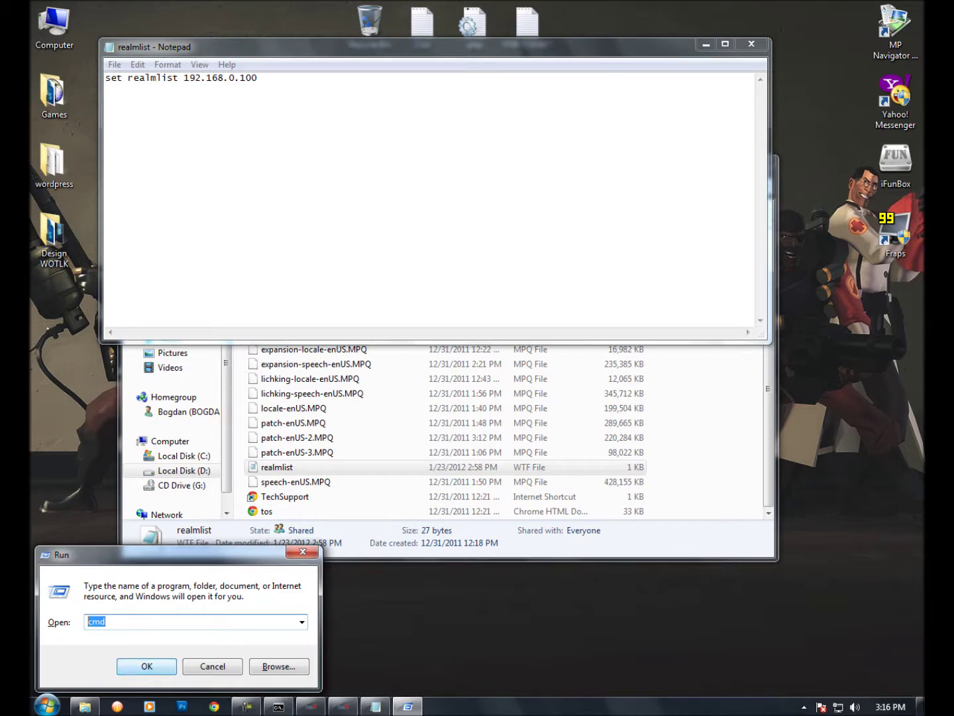
key("Return")
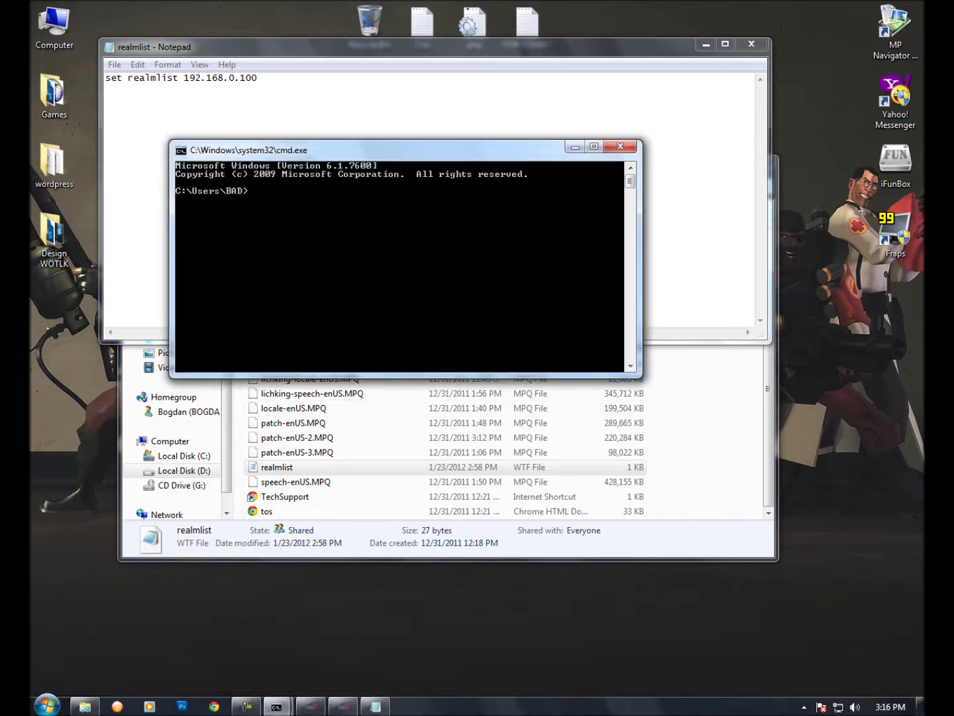
type("ipconfig")
key("Return")
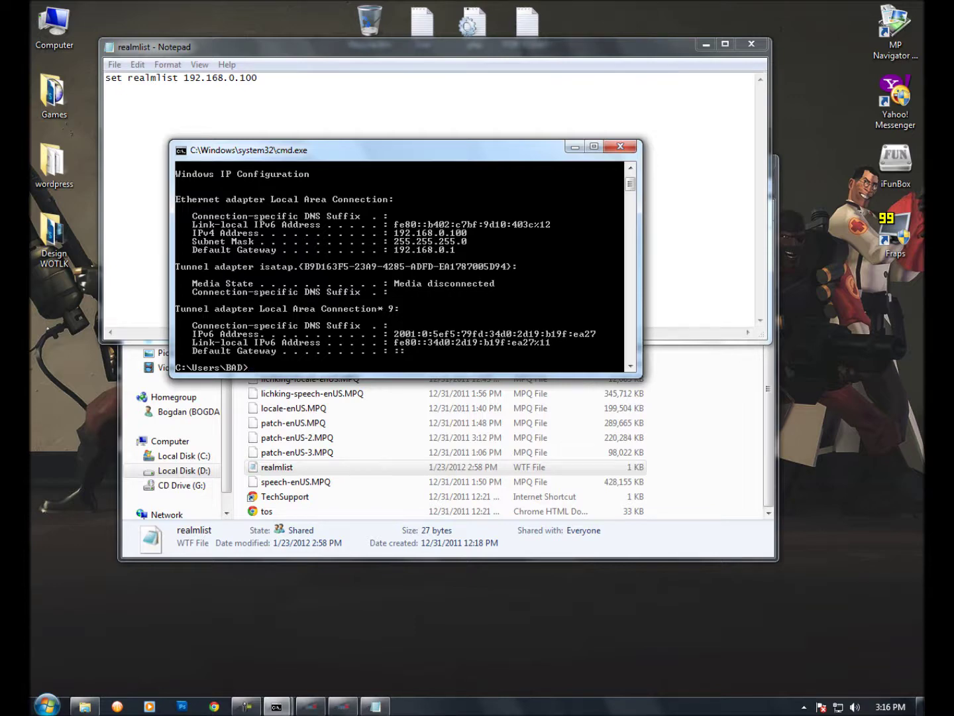
Compare the ipconfig IPv4 address against the realmlist's 192.168.0.100.
left_click_drag(185, 78, 257, 78)
key("alt+Tab")
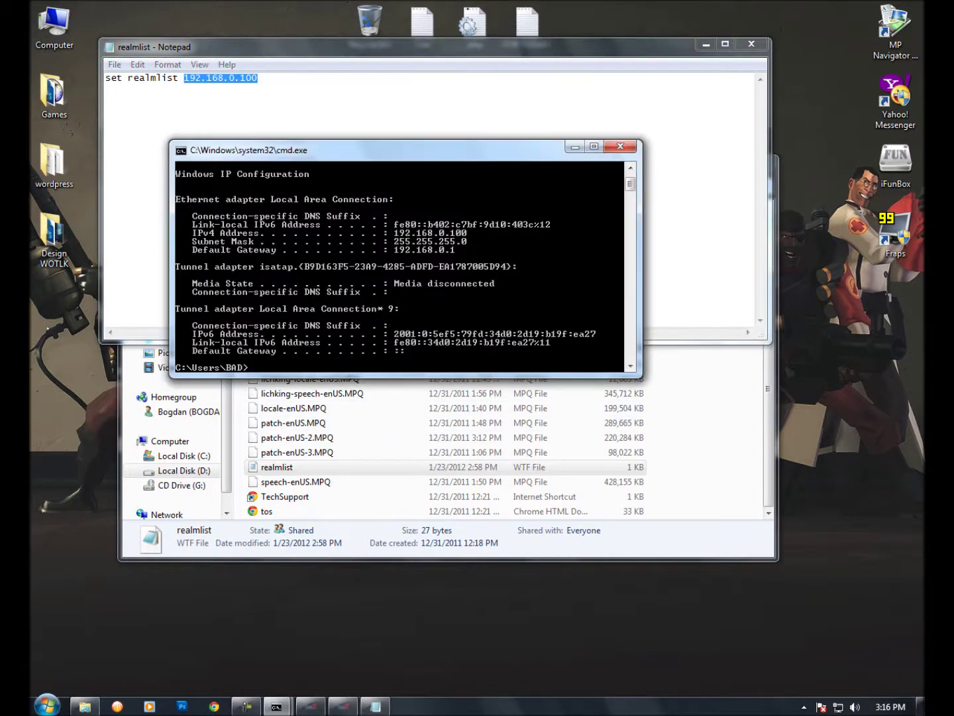
key("alt+Tab")
left_click_drag(257, 78, 104, 77)
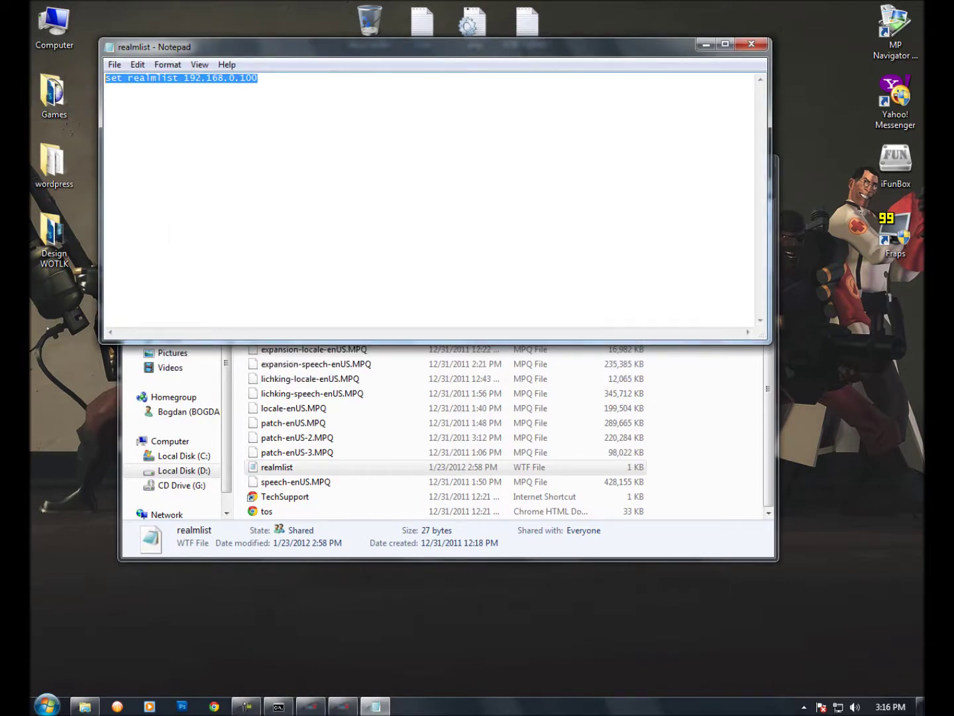
Rearrange the Notepad window to recheck the realmlist line against the file list.
left_click_drag(397, 46, 465, 108)
mouse_move(331, 108)
left_mouse_down()
mouse_move(396, 262)
mouse_move(599, 252)
left_mouse_up()
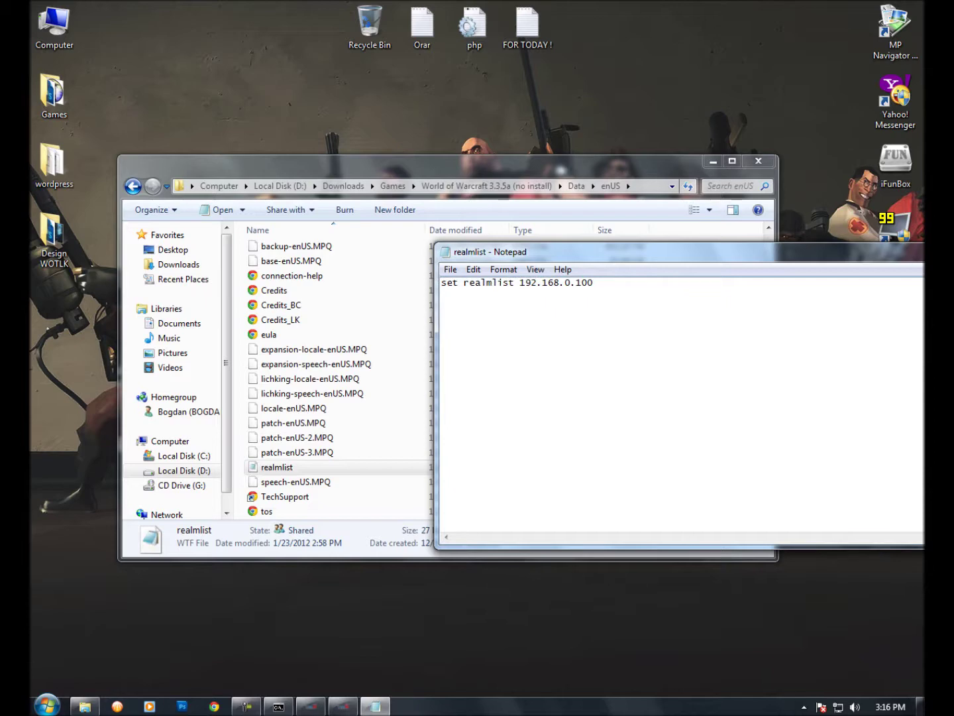
left_click_drag(593, 283, 442, 282)
mouse_move(504, 251)
left_mouse_down()
mouse_move(218, 152)
mouse_move(179, 123)
left_mouse_up()
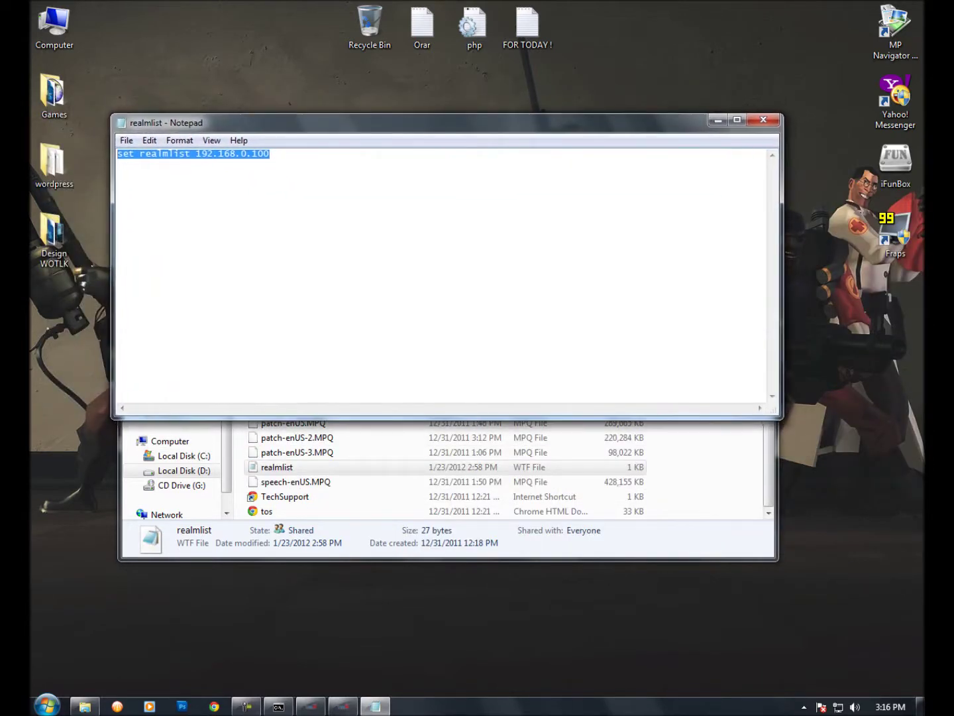
left_click(199, 153)
Save the realmlist file, close Notepad, and back out to the World of Warcraft folder.
left_click(124, 140)
left_click(146, 186)
left_click(760, 120)
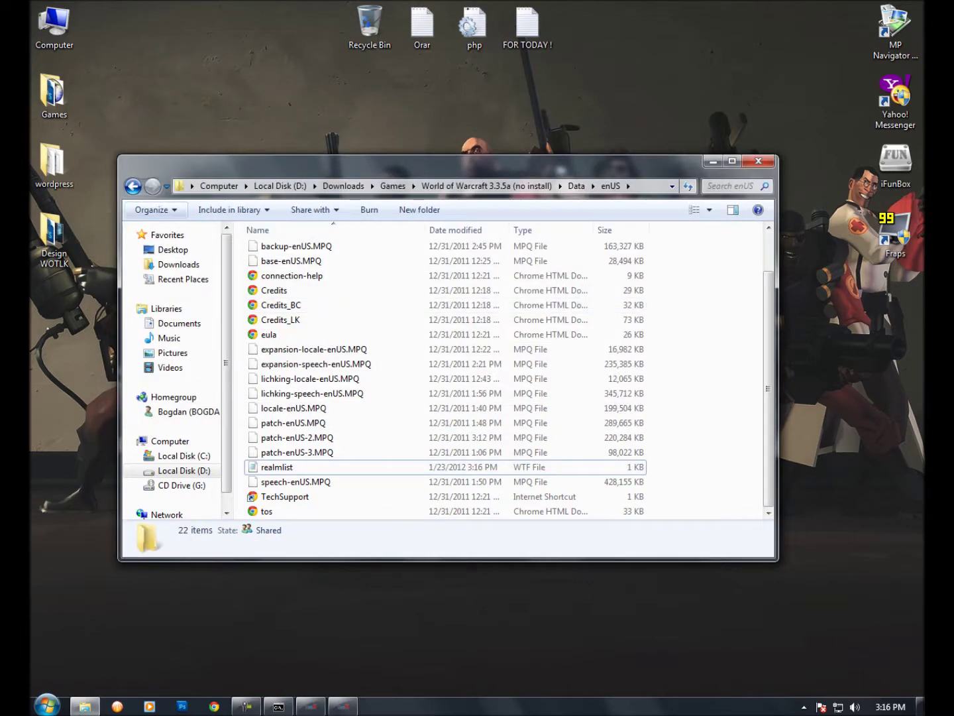
key("BackSpace")
key("BackSpace")
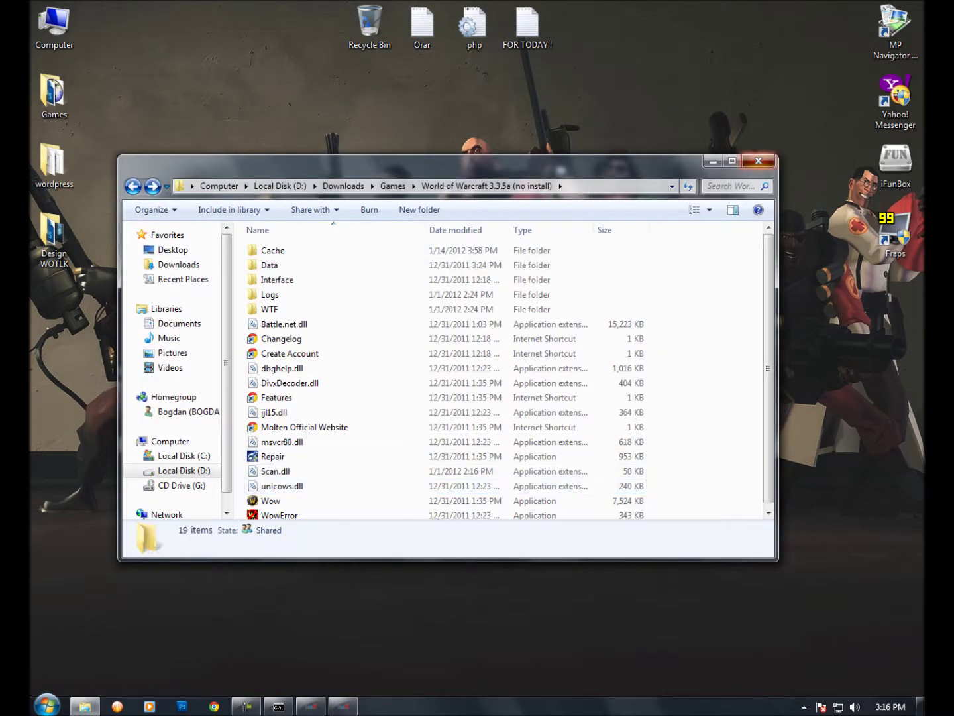
left_click(758, 161)
Run 'account create playeraccount password' in the worldserver console, then minimise it.
left_click(343, 707)
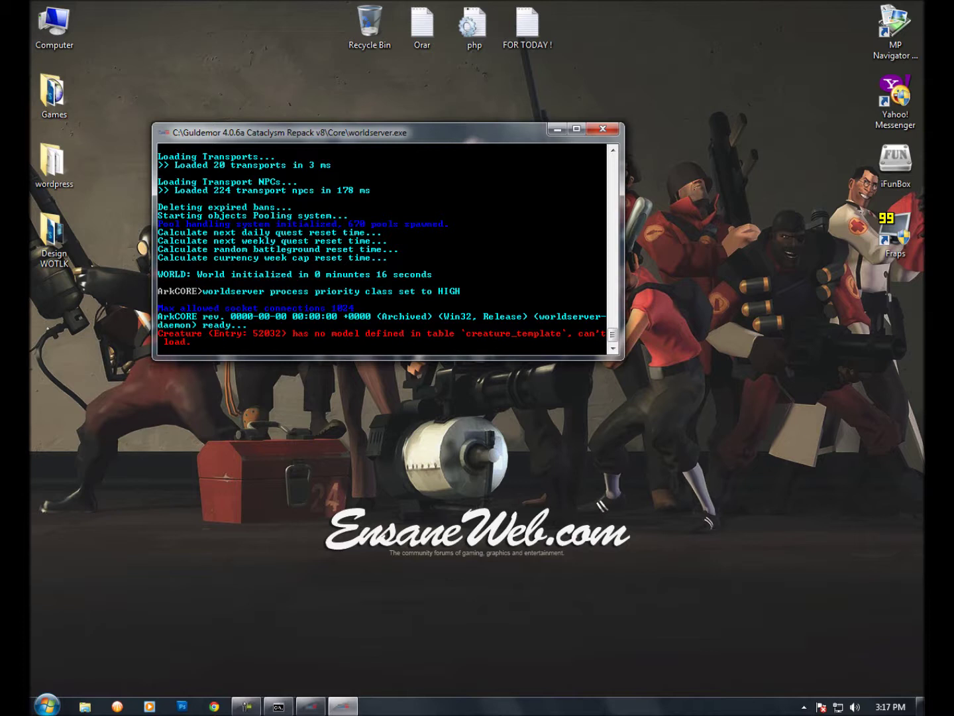
type("account c")
type("reate")
type("playeraccount")
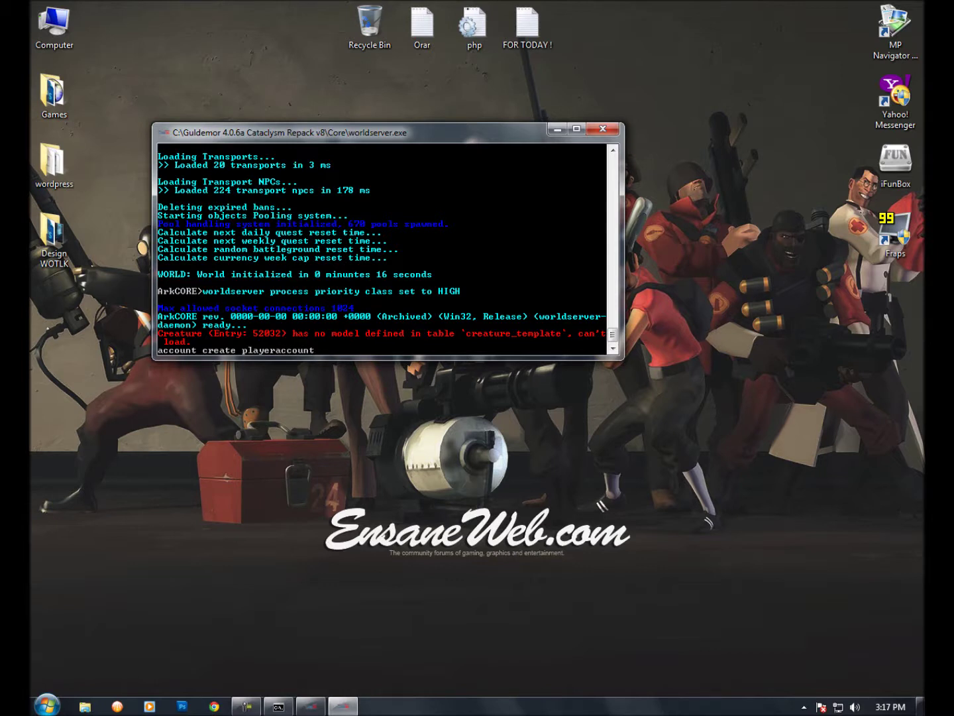
type("pass")
type("word")
key("Return")
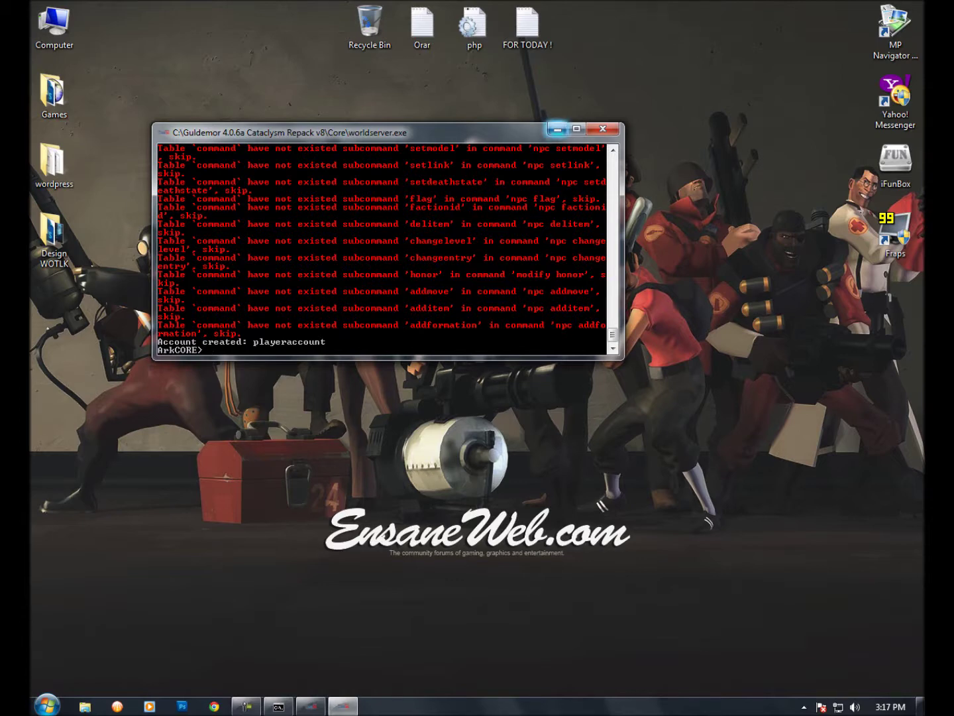
left_click(558, 128)
Open and close the Windows Explorer Libraries window, leaving the bare desktop.
left_click(85, 706)
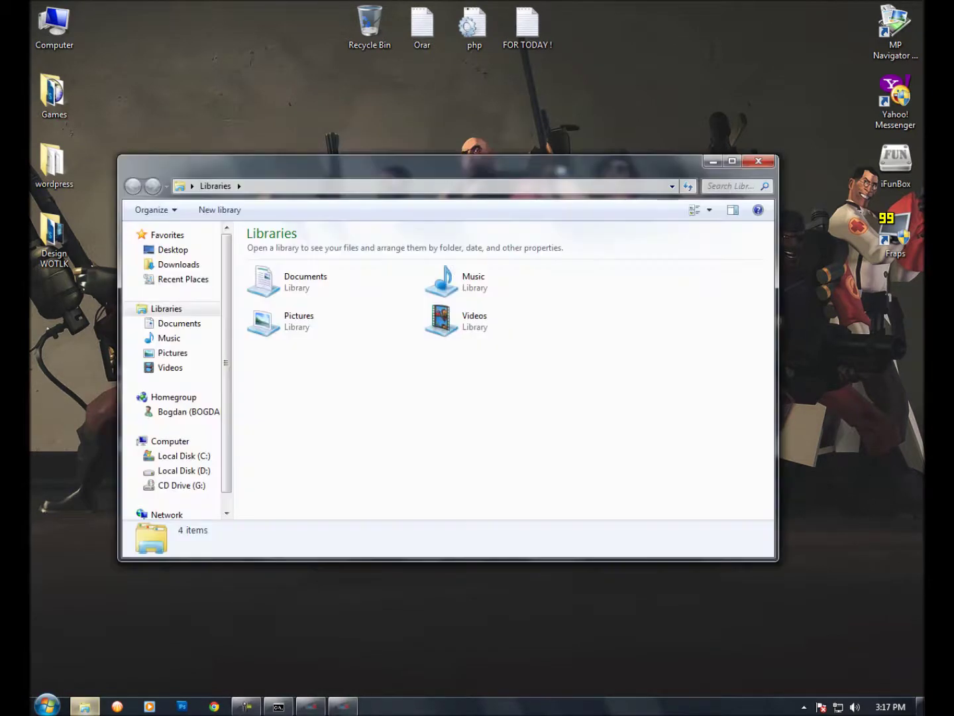
left_click(758, 161)
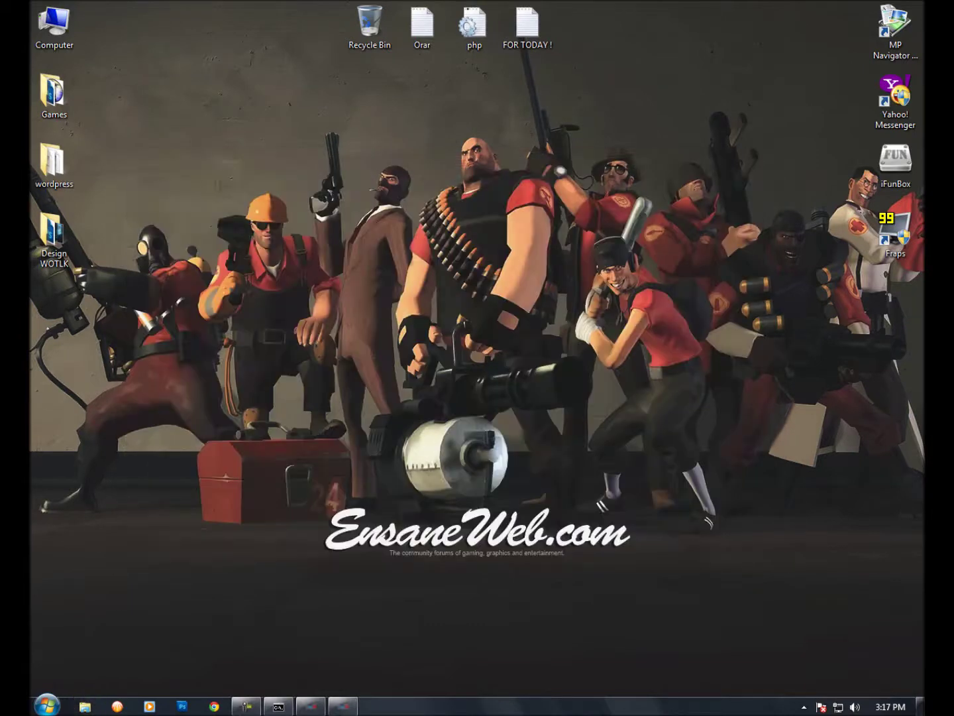